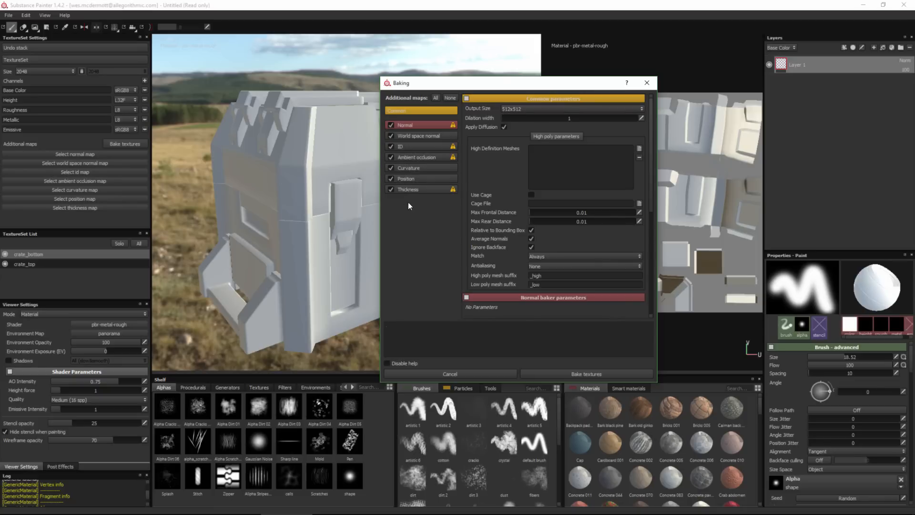
Step: Set the common baking output size to 2048x2048
{"action": "left_click_drag", "start_coordinate": [452, 81], "coordinate": [453, 77]}
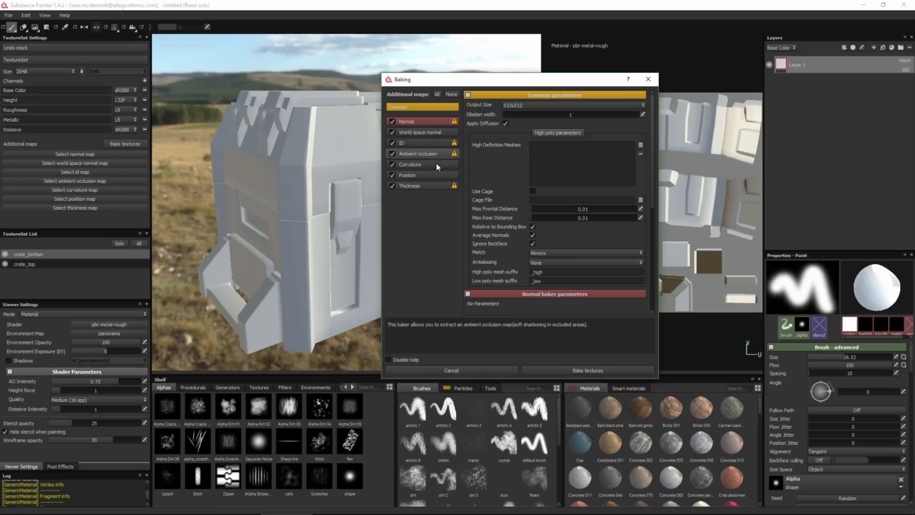
{"action": "left_click", "coordinate": [427, 154]}
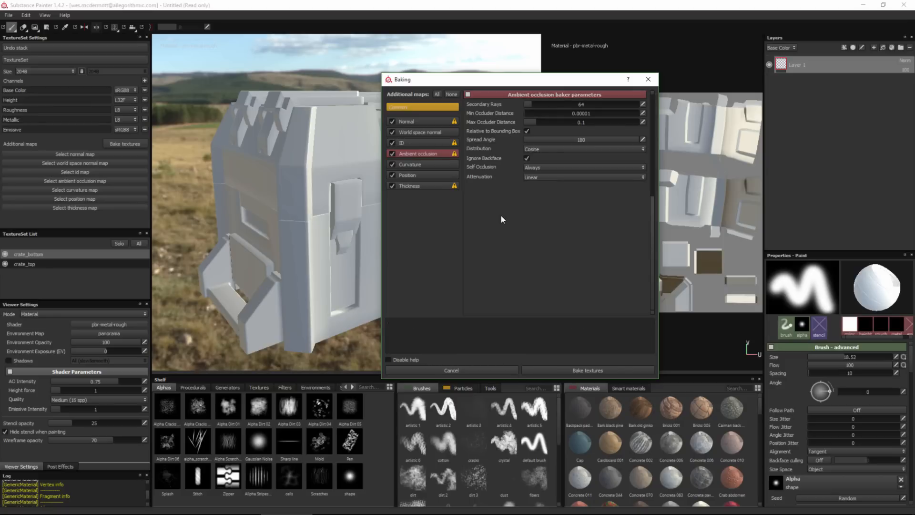
{"action": "left_click", "coordinate": [414, 106]}
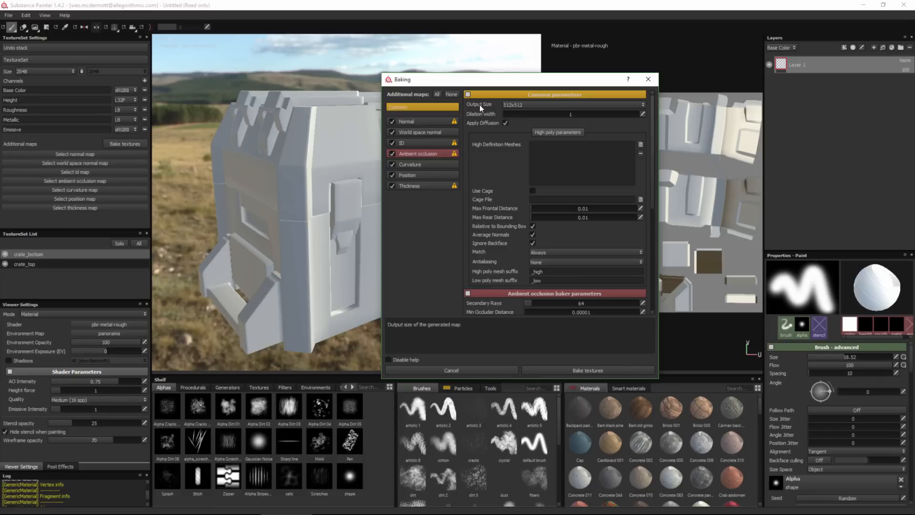
{"action": "left_click", "coordinate": [521, 105]}
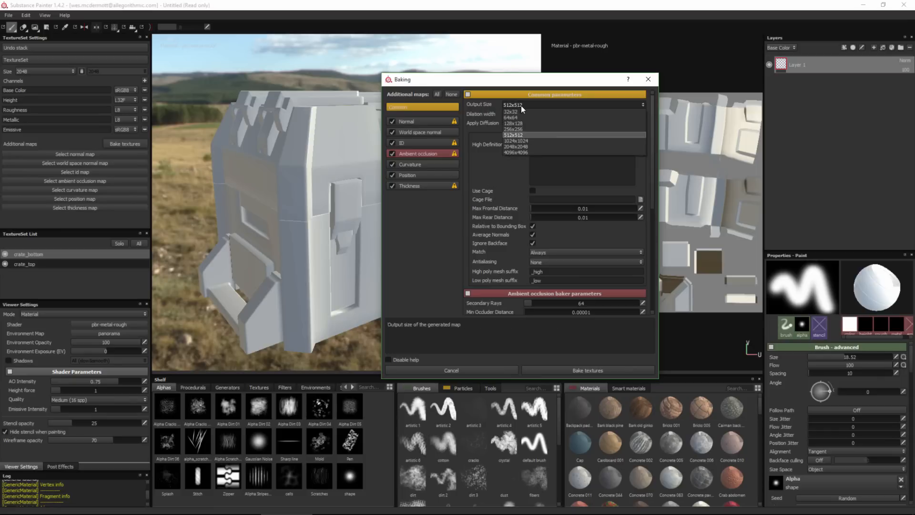
{"action": "left_click", "coordinate": [517, 148]}
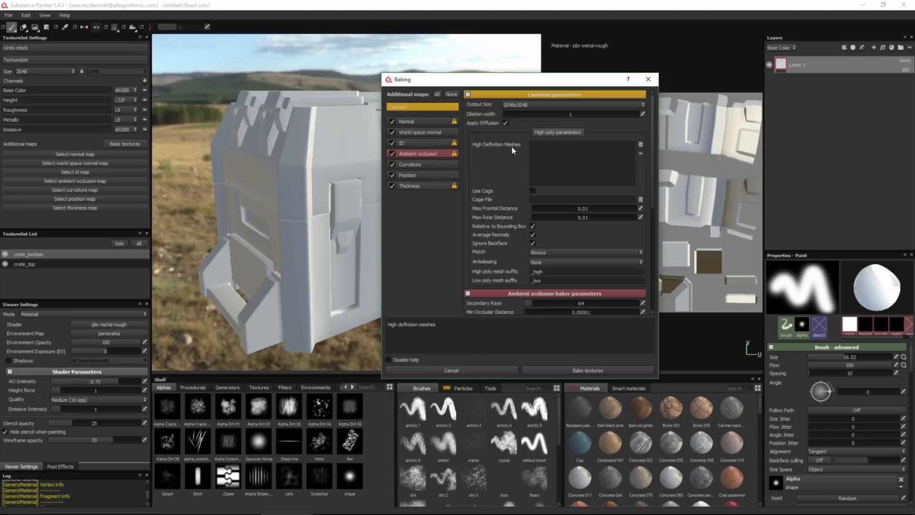
Step: Load scifi_container_high.fbx as the high definition mesh for baking
{"action": "left_click", "coordinate": [640, 144]}
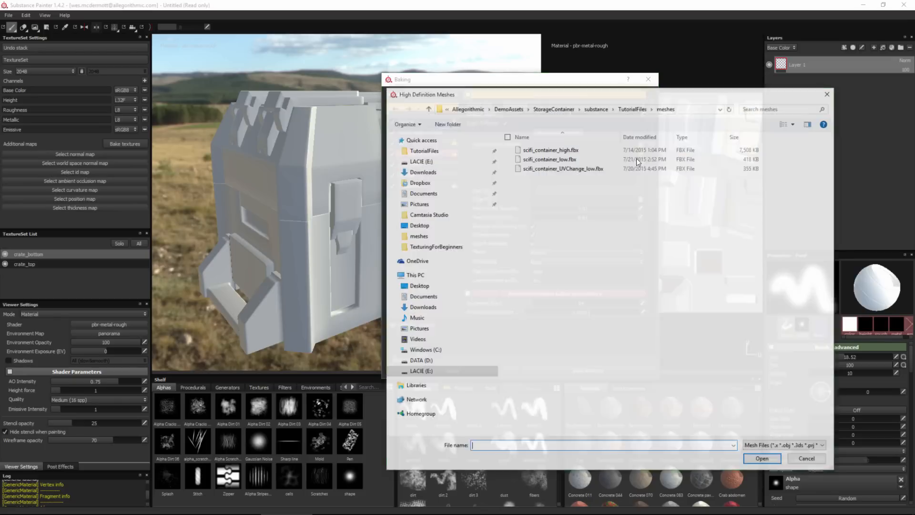
{"action": "left_click", "coordinate": [549, 150]}
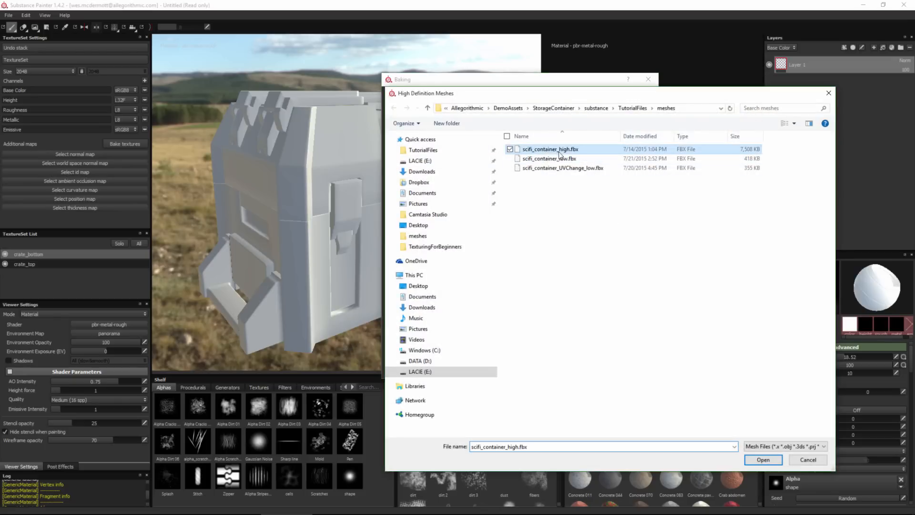
{"action": "left_click", "coordinate": [762, 460]}
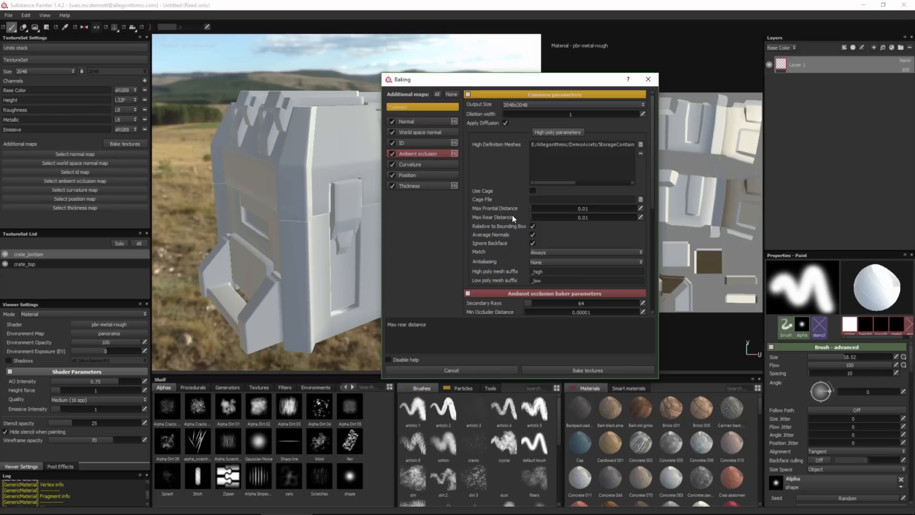
{"action": "left_click", "coordinate": [533, 192]}
{"action": "left_click", "coordinate": [641, 200]}
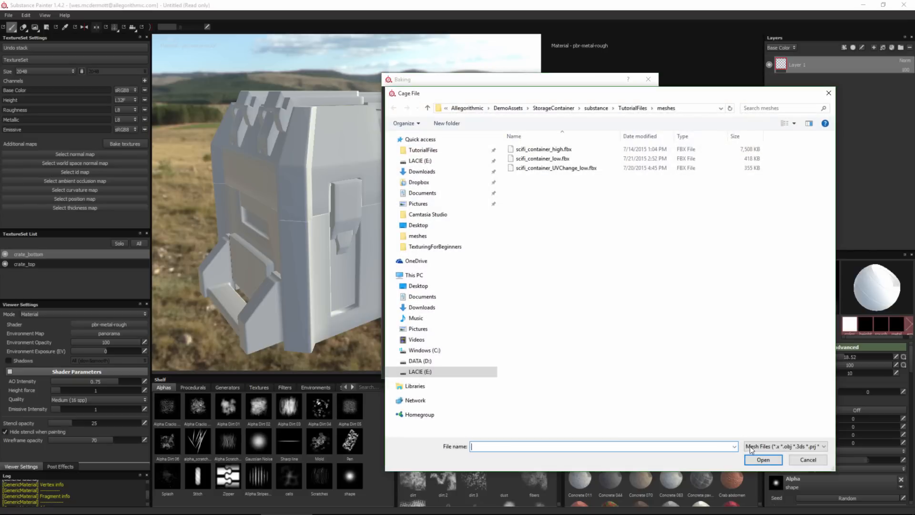
{"action": "left_click", "coordinate": [808, 460]}
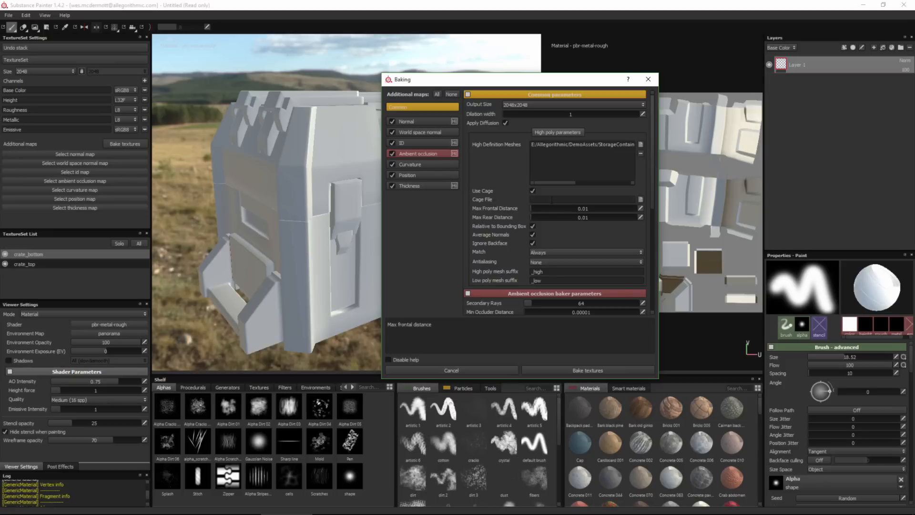
{"action": "left_click", "coordinate": [532, 191]}
{"action": "left_click", "coordinate": [533, 226]}
{"action": "left_click", "coordinate": [533, 226]}
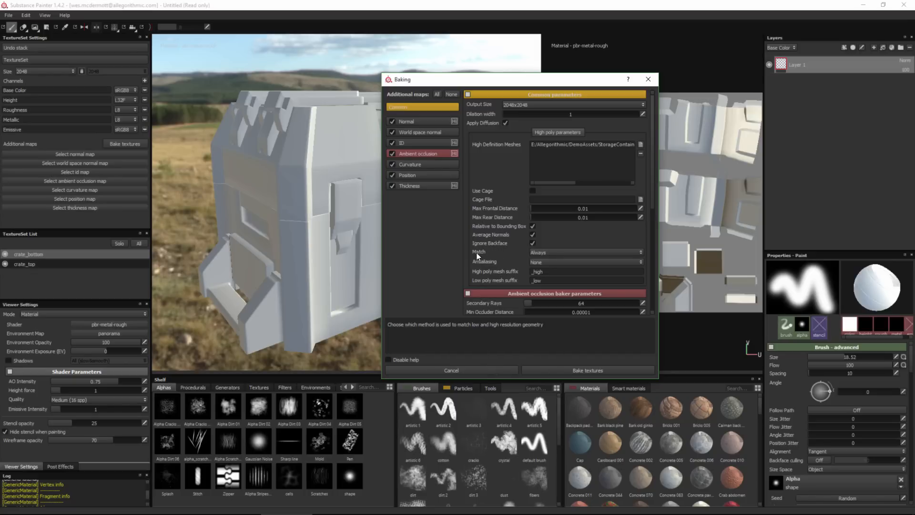
Step: Keep the Match method on Always and set antialiasing to Subsampling 4x4
{"action": "left_click", "coordinate": [605, 254]}
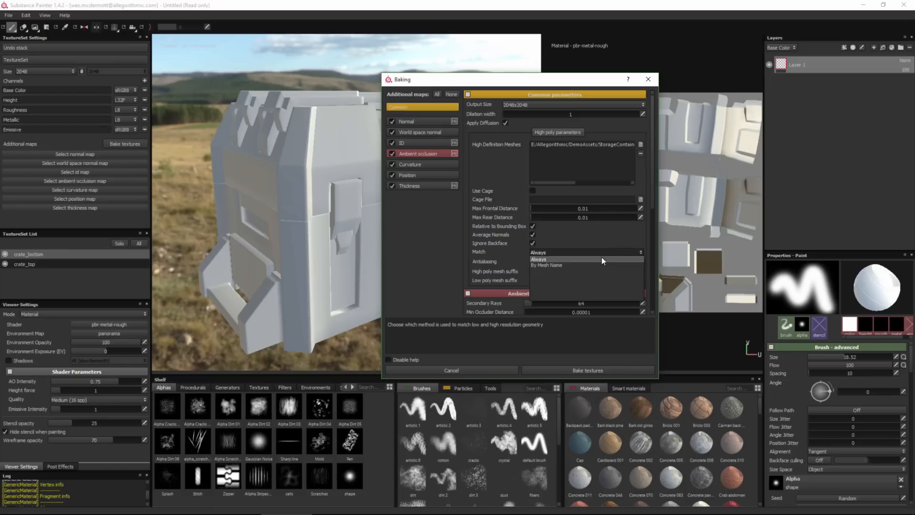
{"action": "left_click", "coordinate": [549, 259]}
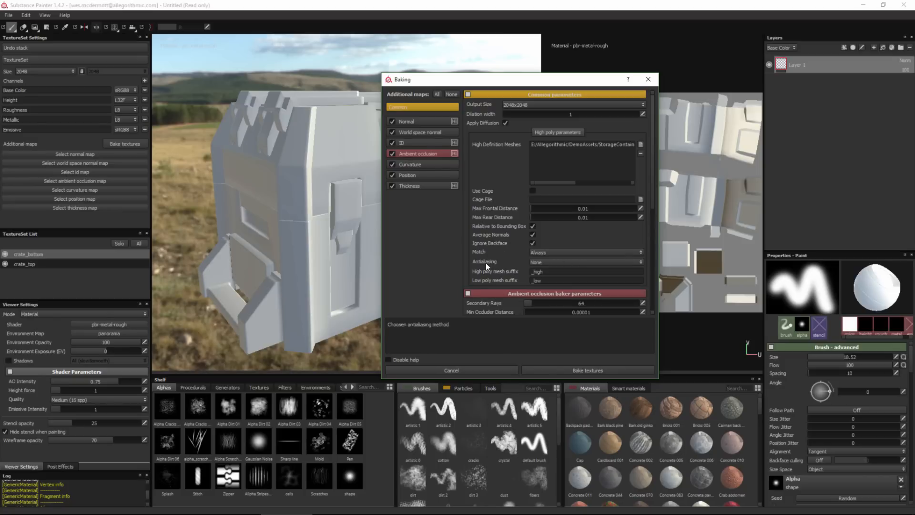
{"action": "left_click", "coordinate": [546, 261]}
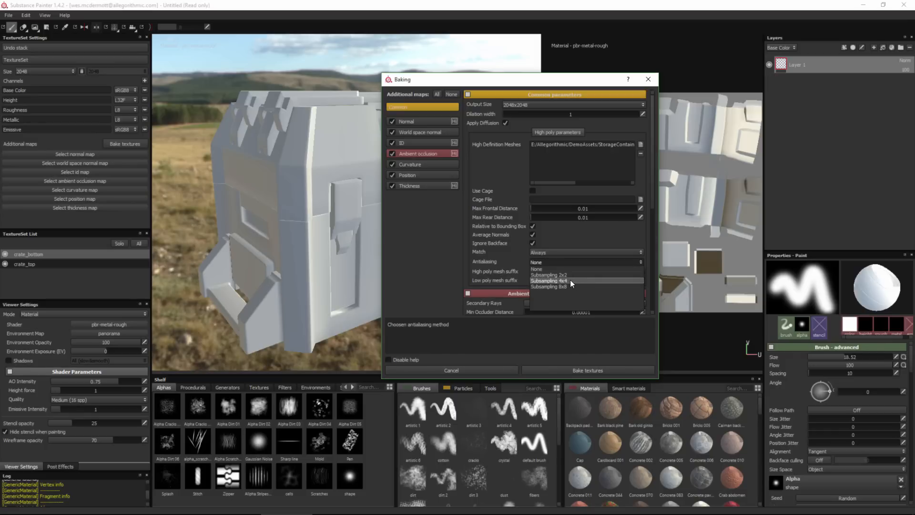
{"action": "left_click", "coordinate": [562, 275]}
{"action": "left_click", "coordinate": [581, 263]}
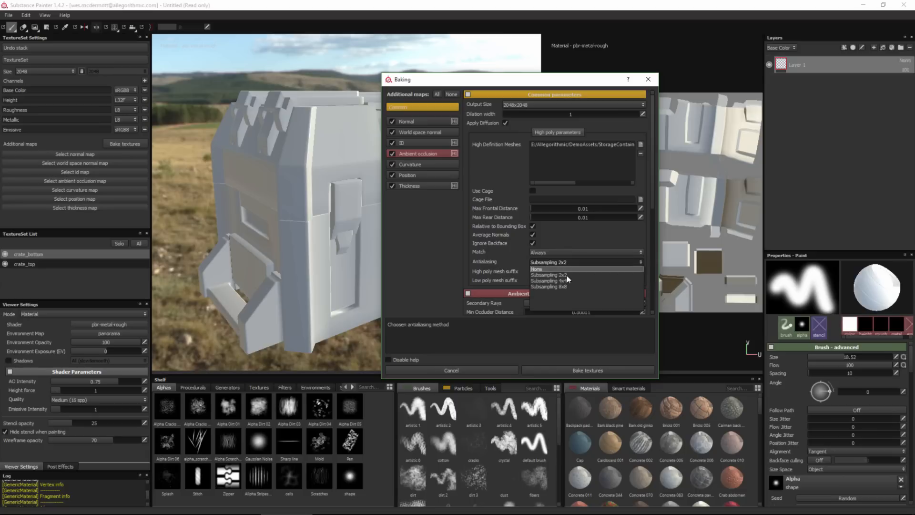
{"action": "left_click", "coordinate": [563, 283]}
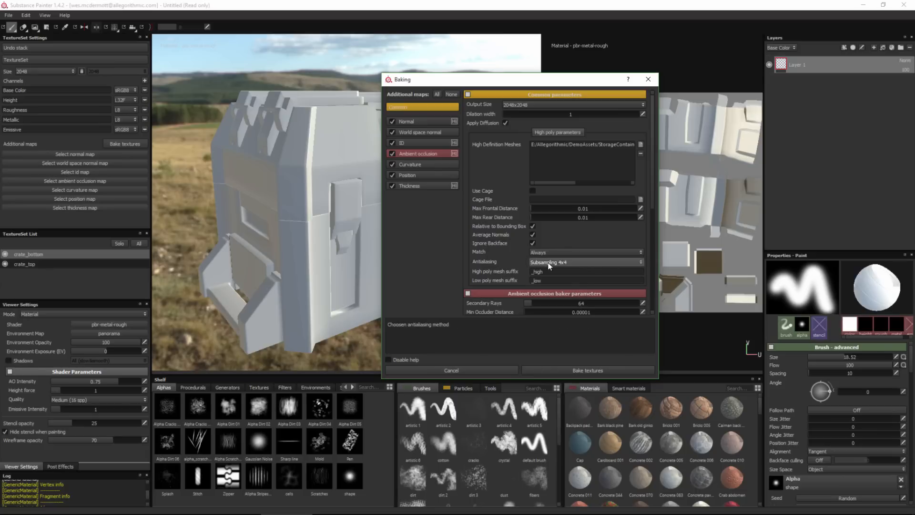
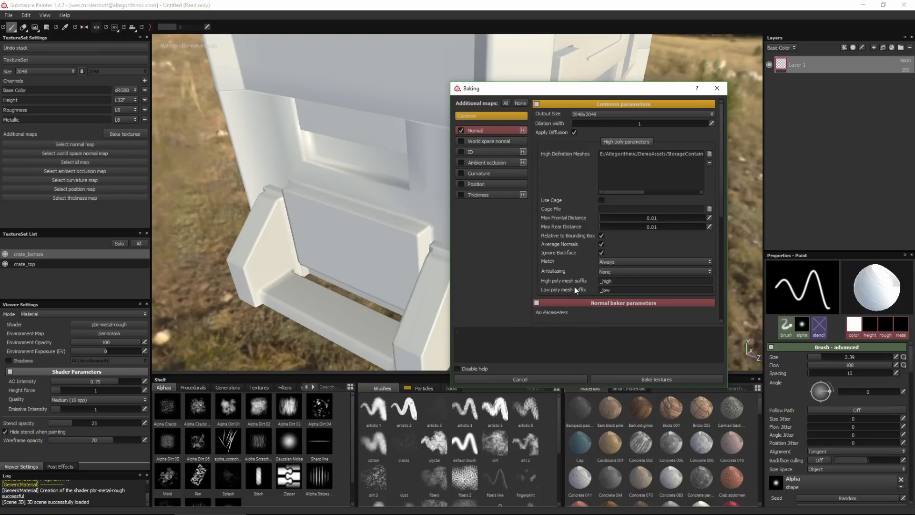
Step: Bake the normal map for crate_bottom and examine the result around the corner of the handle bracket
{"action": "left_click", "coordinate": [636, 378]}
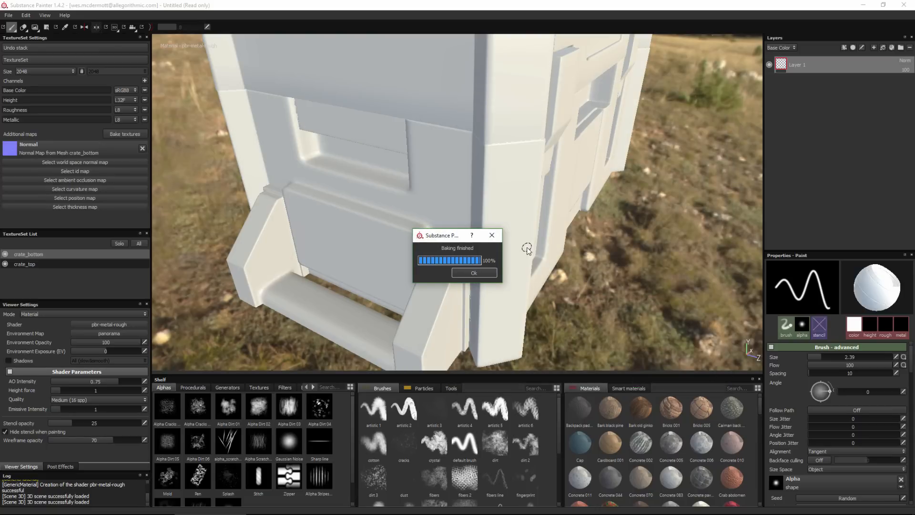
{"action": "key", "text": "Return"}
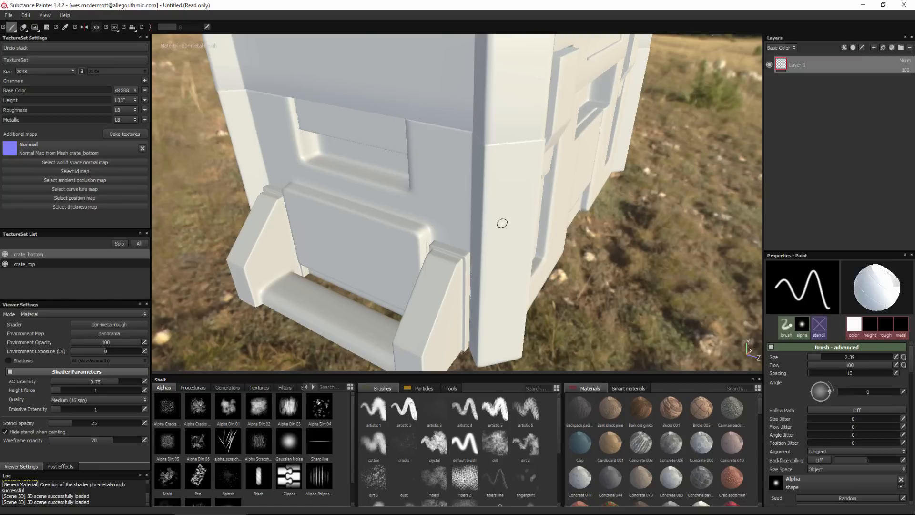
{"action": "left_click_drag", "start_coordinate": [476, 267], "coordinate": [507, 278], "text": "alt"}
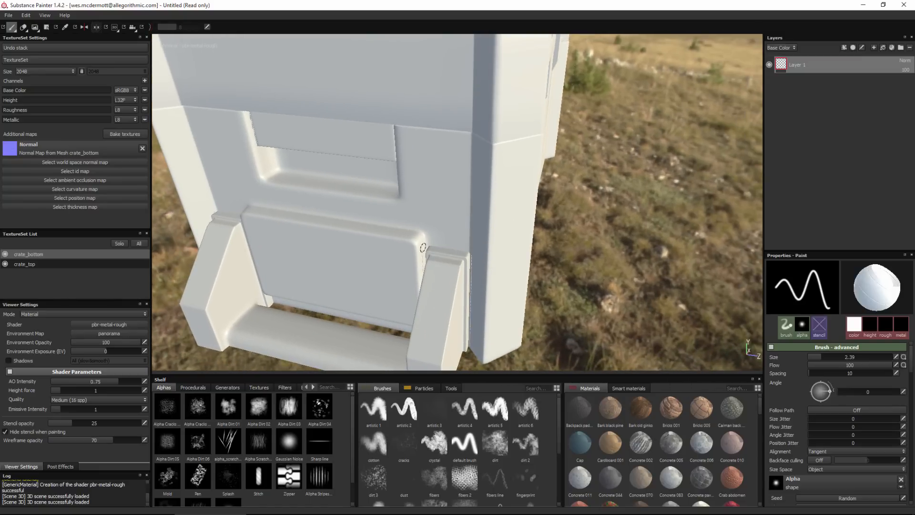
{"action": "left_click_drag", "start_coordinate": [445, 282], "coordinate": [462, 298], "text": "alt"}
{"action": "middle_click_drag", "start_coordinate": [462, 298], "coordinate": [448, 237], "text": "alt"}
{"action": "right_click_drag", "start_coordinate": [448, 237], "coordinate": [519, 305], "text": "alt"}
{"action": "left_click_drag", "start_coordinate": [519, 305], "coordinate": [499, 244], "text": "alt"}
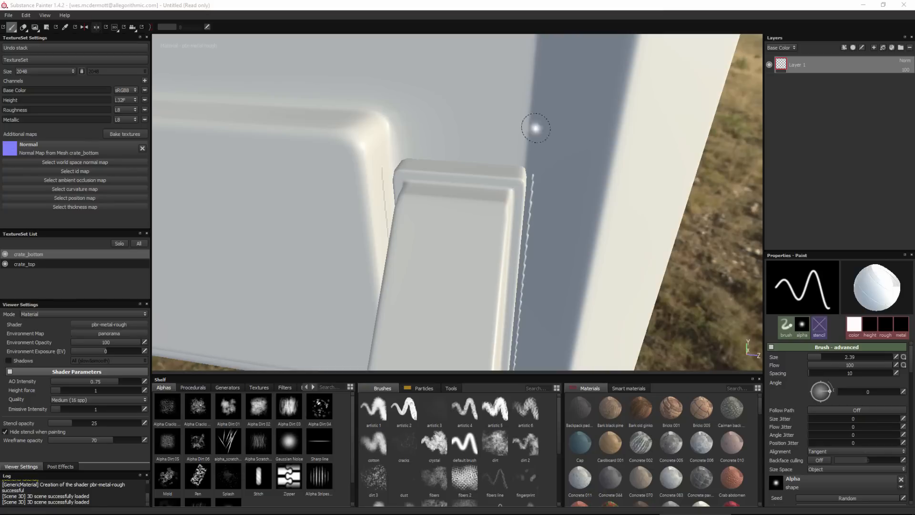
Step: Rebake the crate_bottom normal map with Match set to By Mesh Name, and reopen the baking settings
{"action": "left_click", "coordinate": [118, 134]}
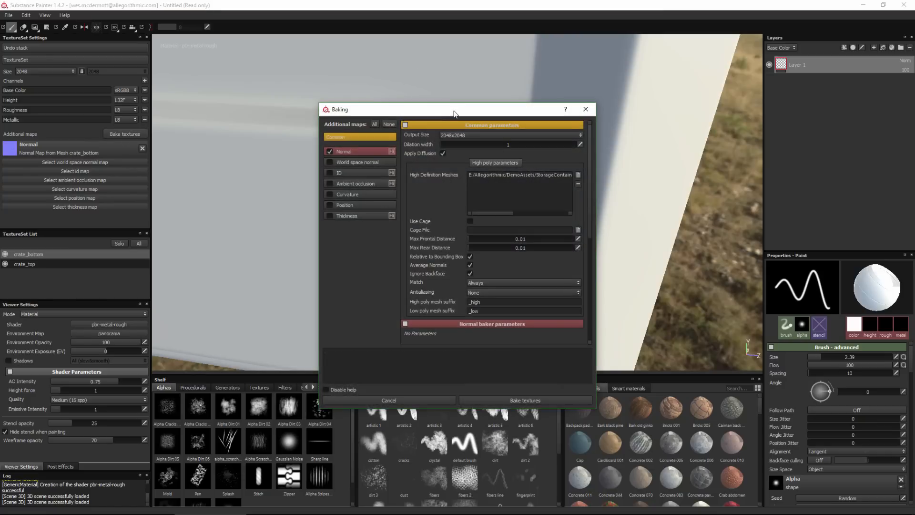
{"action": "left_click_drag", "start_coordinate": [443, 116], "coordinate": [680, 69]}
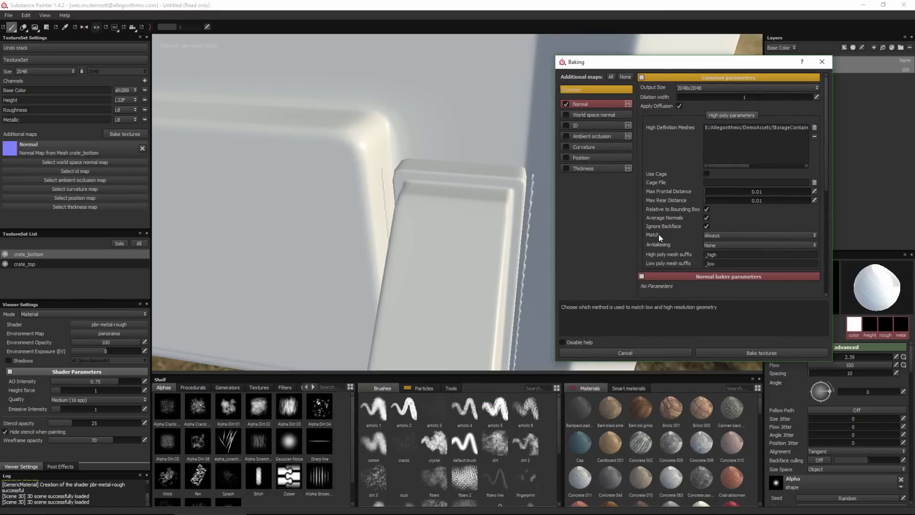
{"action": "left_click", "coordinate": [715, 236]}
{"action": "left_click", "coordinate": [717, 248]}
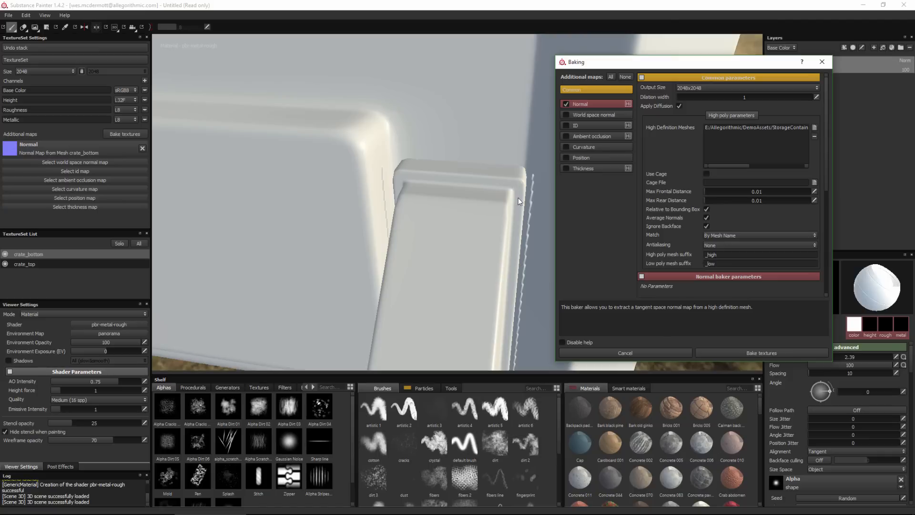
{"action": "left_click", "coordinate": [726, 351]}
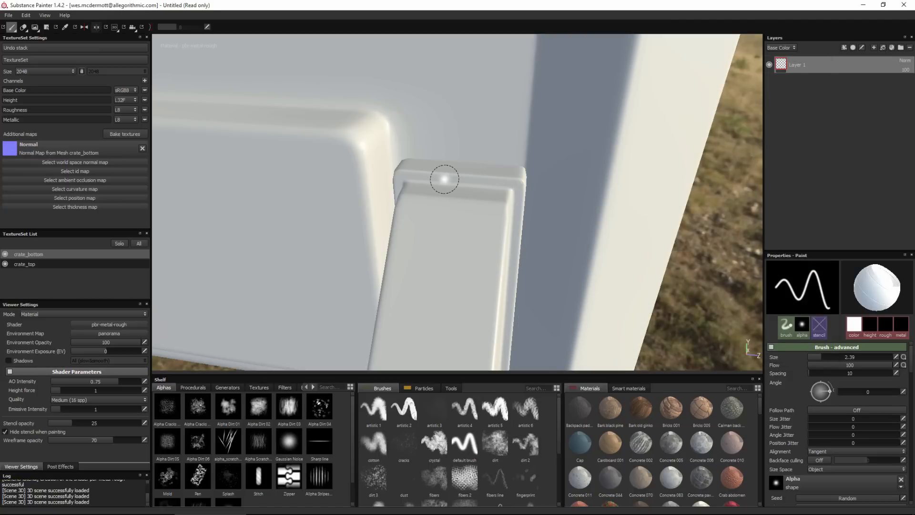
{"action": "left_click", "coordinate": [119, 134]}
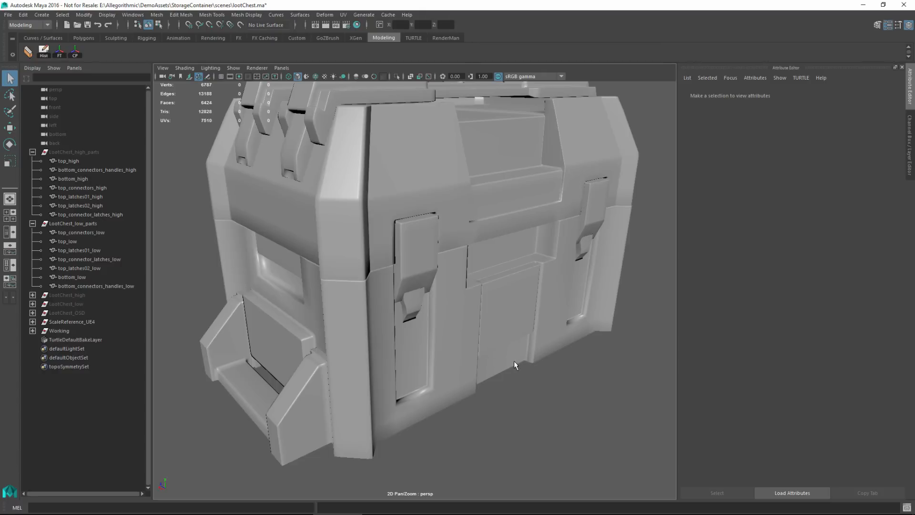
Step: Switch to Maya and examine the low-poly chest's bottom_low and bottom_connectors_handles_low meshes by selecting each in turn
{"action": "left_click_drag", "start_coordinate": [464, 310], "coordinate": [469, 320], "text": "alt"}
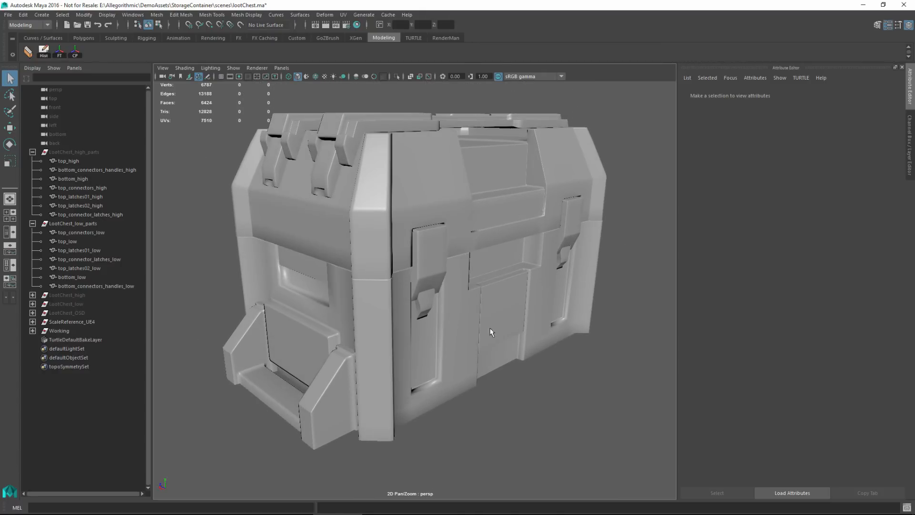
{"action": "left_click", "coordinate": [378, 317]}
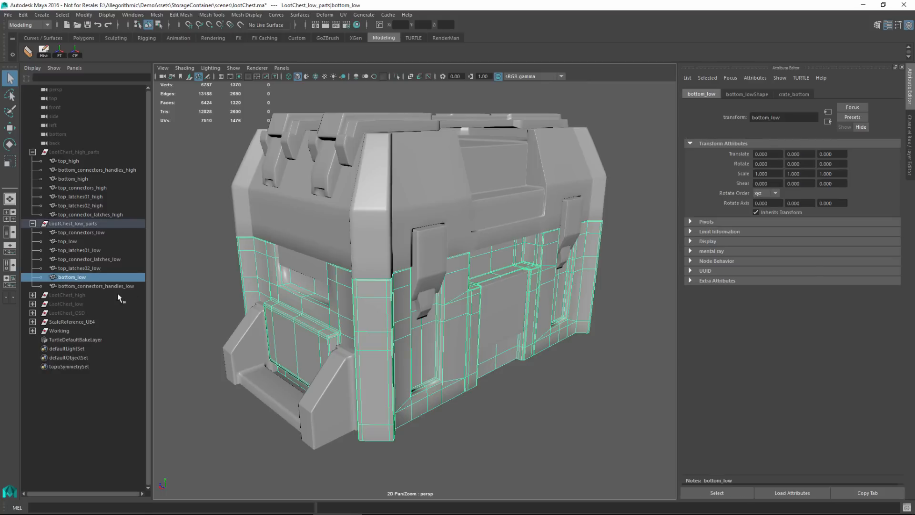
{"action": "key", "text": "f"}
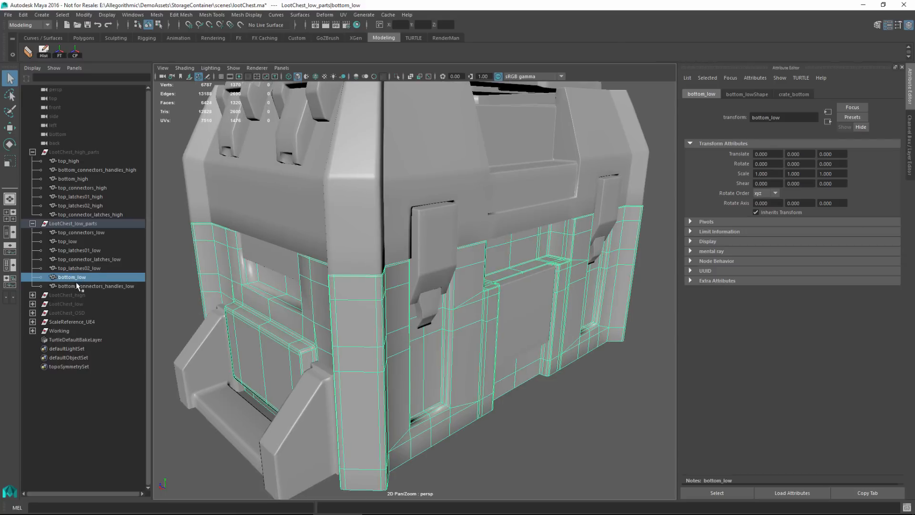
{"action": "left_click_drag", "start_coordinate": [267, 363], "coordinate": [313, 405], "text": "alt"}
{"action": "left_click", "coordinate": [305, 405]}
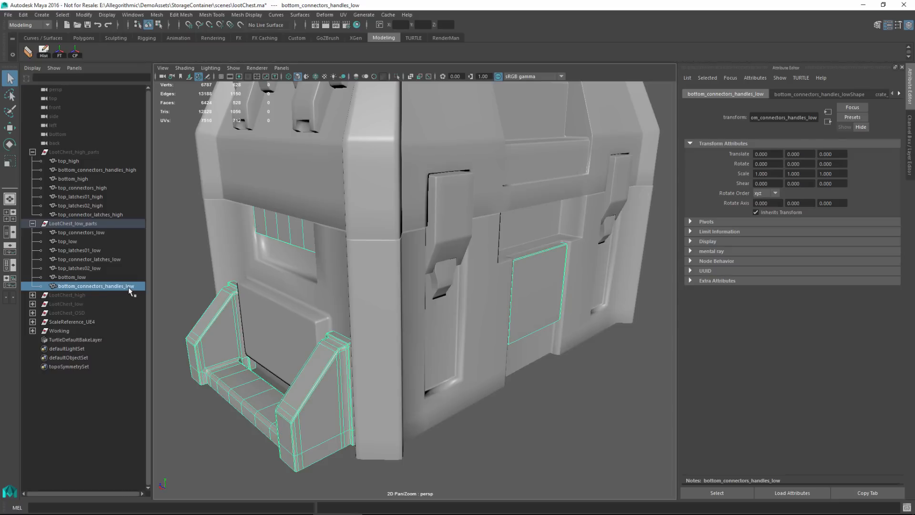
{"action": "mouse_move", "coordinate": [421, 379]}
{"action": "left_mouse_down", "text": "alt"}
{"action": "mouse_move", "coordinate": [420, 394]}
{"action": "mouse_move", "coordinate": [385, 399]}
{"action": "mouse_move", "coordinate": [408, 384]}
{"action": "left_mouse_up", "text": "alt"}
{"action": "left_click", "coordinate": [425, 346]}
{"action": "left_click", "coordinate": [387, 382]}
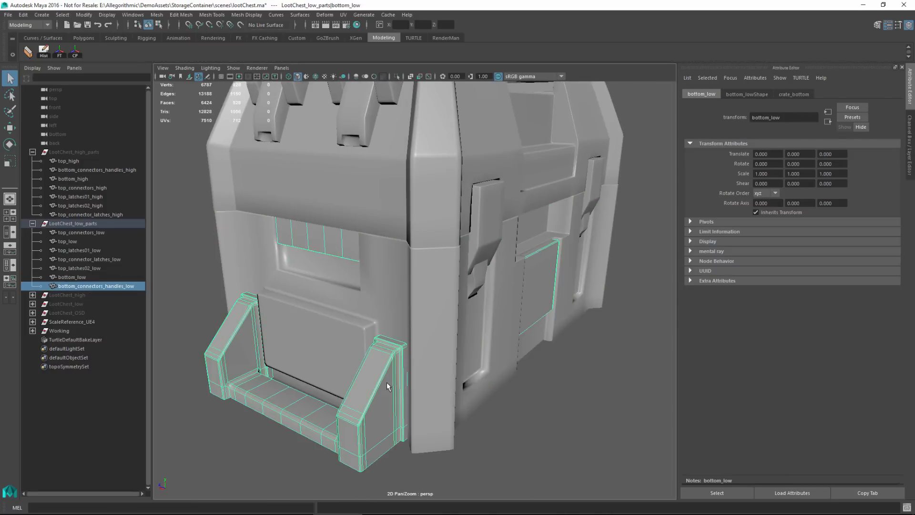
{"action": "left_click", "coordinate": [423, 356]}
{"action": "left_click", "coordinate": [393, 375]}
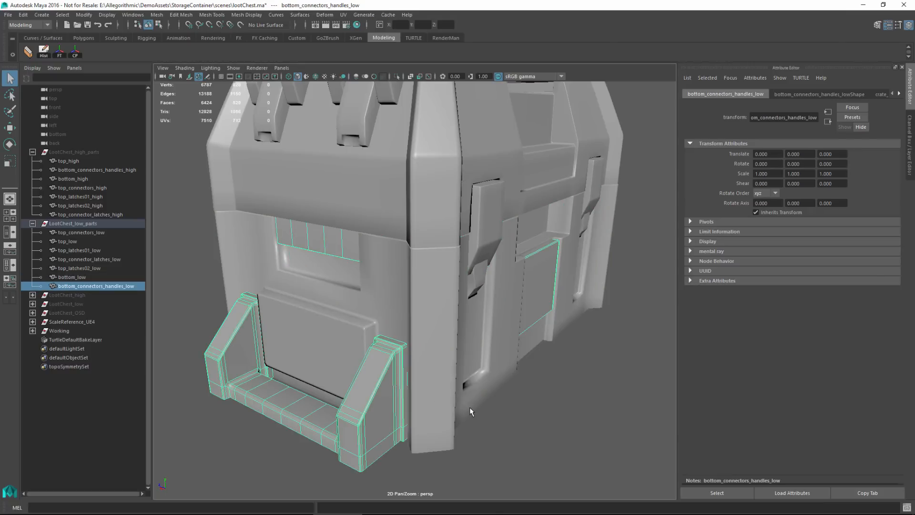
Step: Hide the LootChest_low_parts group and show the LootChest_high_parts group
{"action": "left_click", "coordinate": [113, 224]}
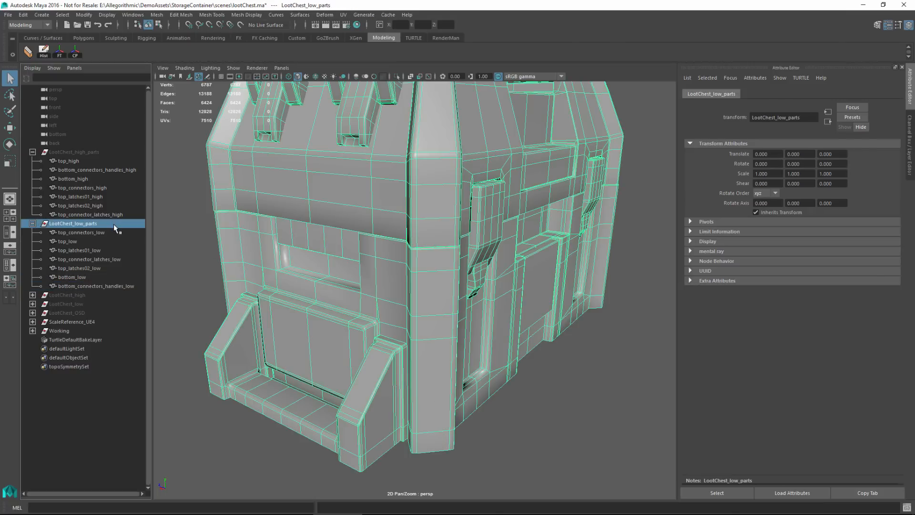
{"action": "key", "text": "ctrl+h"}
{"action": "left_click", "coordinate": [90, 151]}
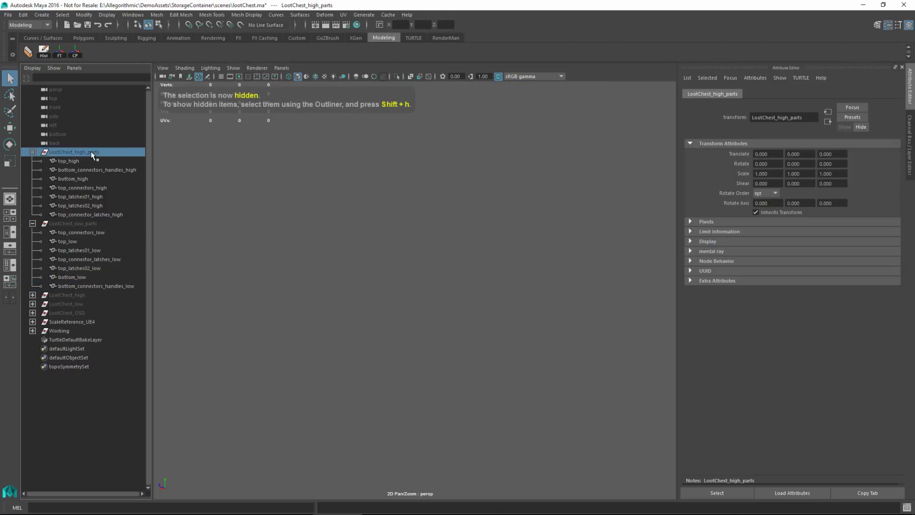
{"action": "key", "text": "shift+h"}
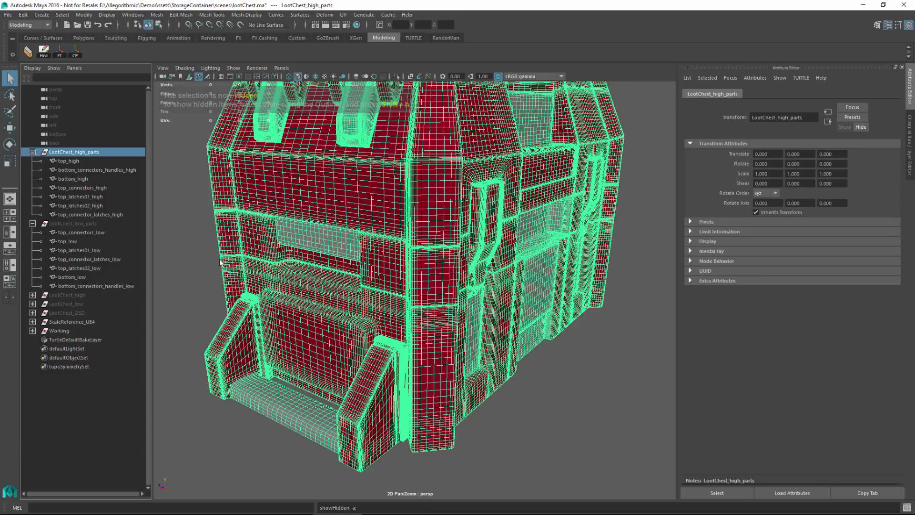
Step: Compare bottom_high with bottom_low and bottom_connectors_handles_high with bottom_connectors_handles_low by selecting each mesh in turn
{"action": "left_click", "coordinate": [439, 326]}
{"action": "key", "text": "f"}
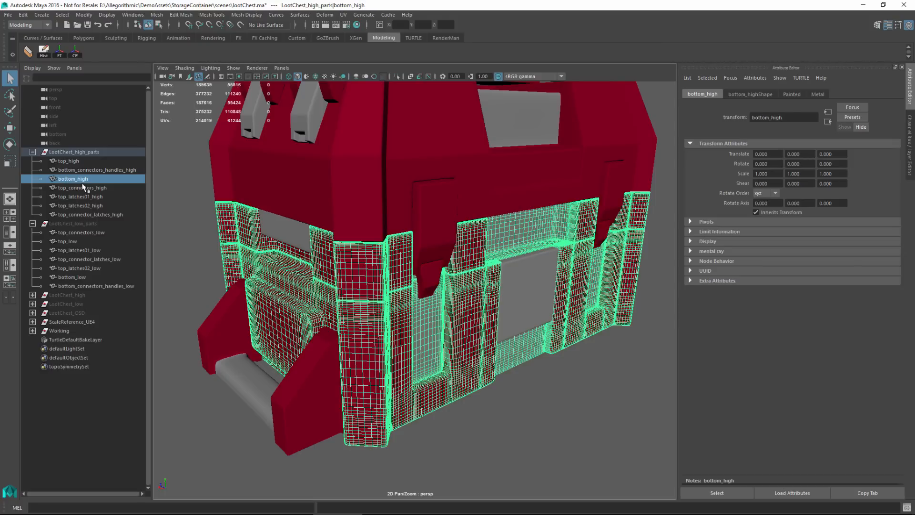
{"action": "left_click", "coordinate": [67, 278]}
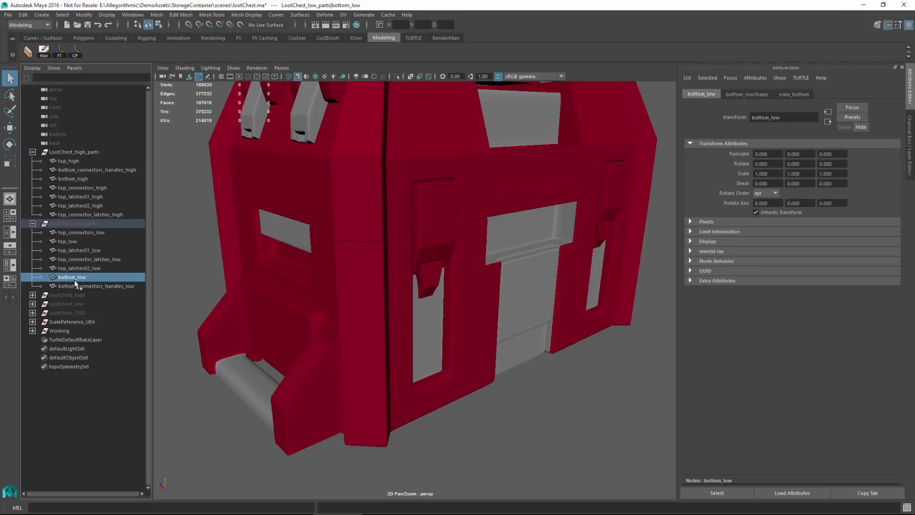
{"action": "left_click", "coordinate": [77, 180]}
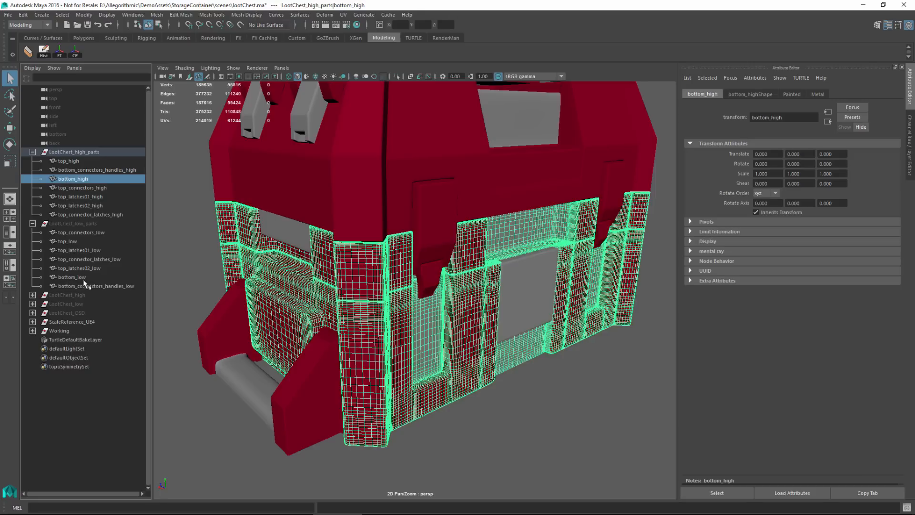
{"action": "left_click", "coordinate": [84, 278]}
{"action": "left_click", "coordinate": [85, 178]}
{"action": "left_click", "coordinate": [307, 406]}
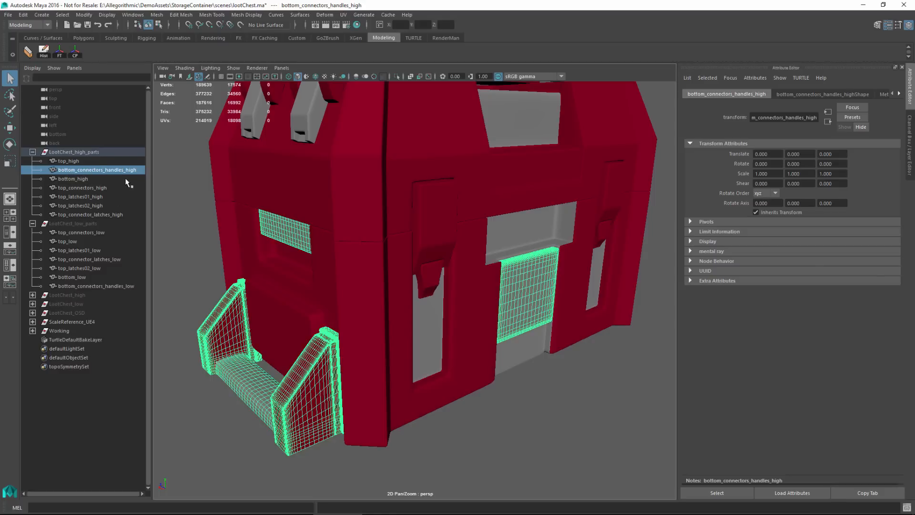
{"action": "left_click", "coordinate": [113, 286]}
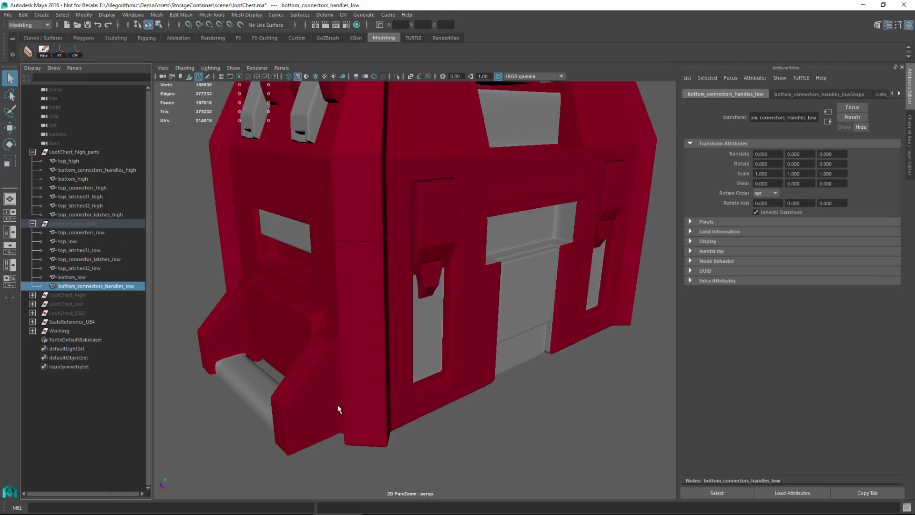
Step: Hide every high-poly part of the chest except bottom_connectors_handles_high
{"action": "left_click", "coordinate": [350, 381]}
{"action": "right_click_drag", "start_coordinate": [458, 397], "coordinate": [311, 222], "text": "alt"}
{"action": "left_click_drag", "start_coordinate": [252, 150], "coordinate": [670, 412]}
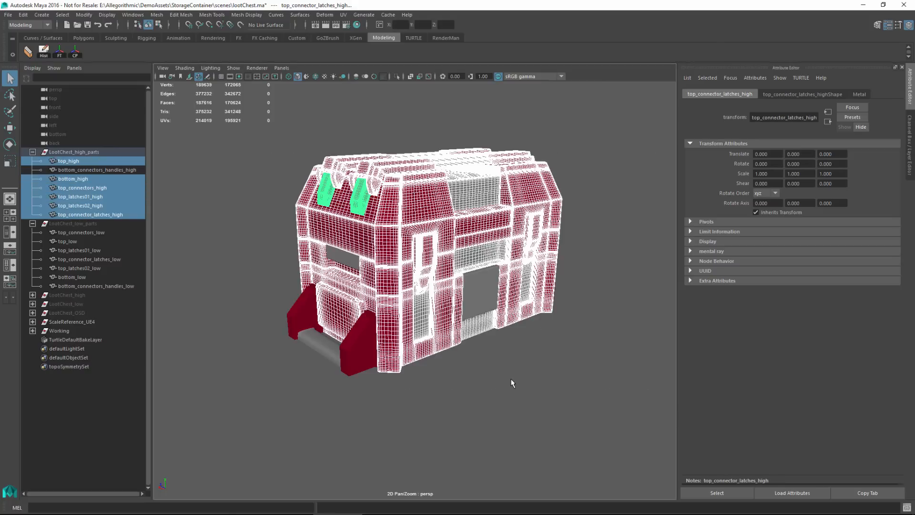
{"action": "key", "text": "ctrl+h"}
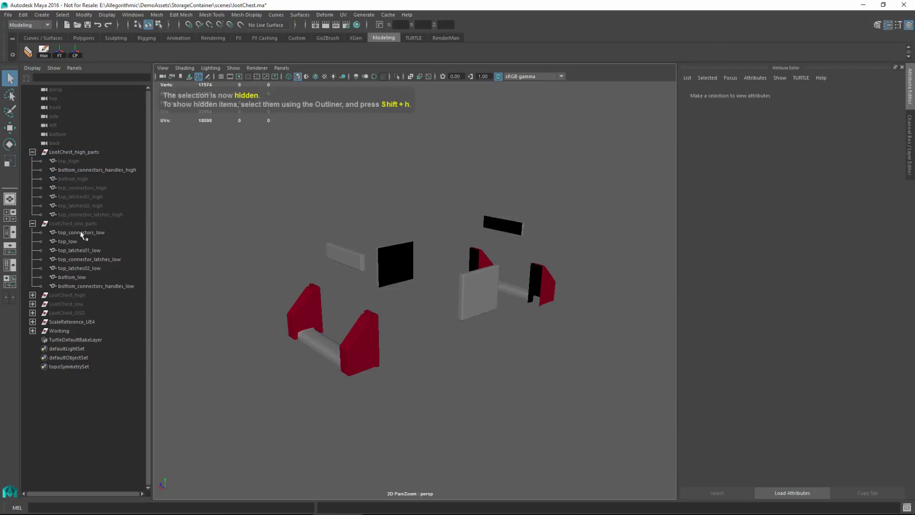
Step: Show the LootChest_low_parts group
{"action": "left_click", "coordinate": [80, 233]}
{"action": "left_click", "coordinate": [84, 223]}
{"action": "key", "text": "h"}
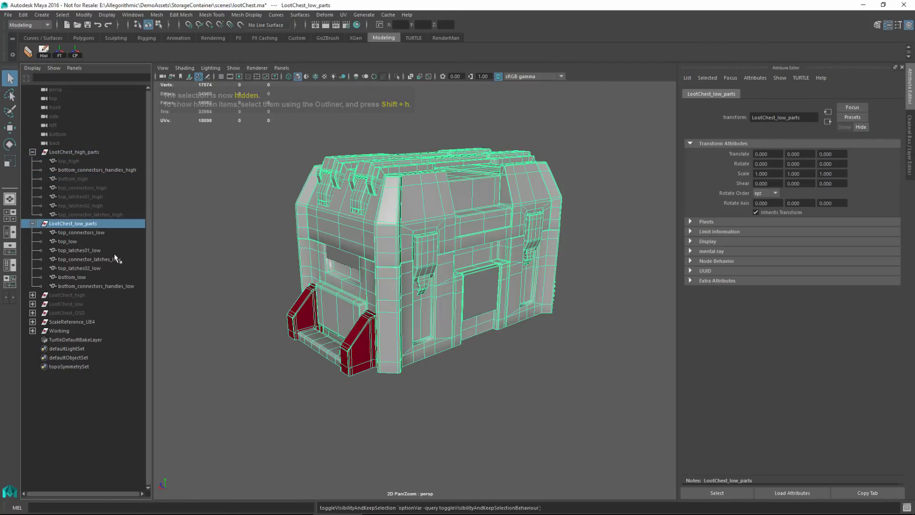
Step: Hide all low-poly parts except bottom_connectors_handles_low, keeping bottom_connectors_handles_high shown
{"action": "left_click", "coordinate": [336, 358]}
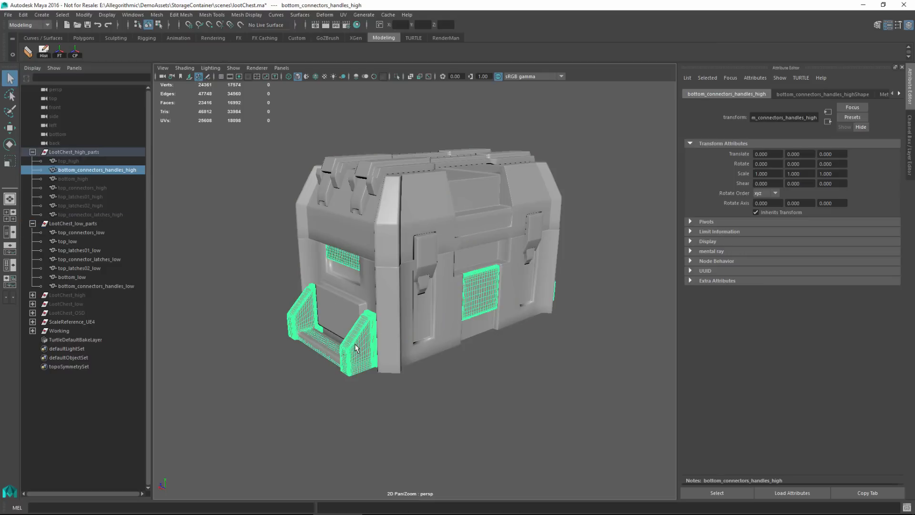
{"action": "left_click_drag", "start_coordinate": [238, 124], "coordinate": [608, 433]}
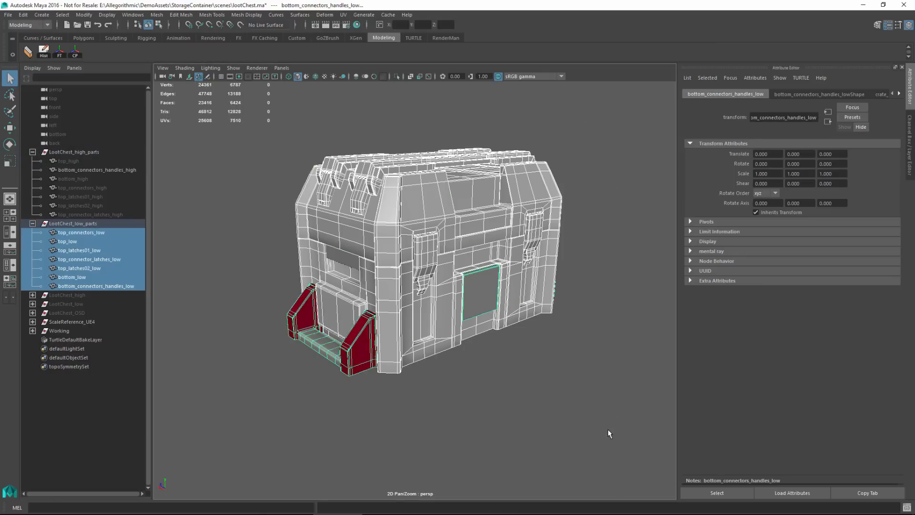
{"action": "key", "text": "ctrl+h"}
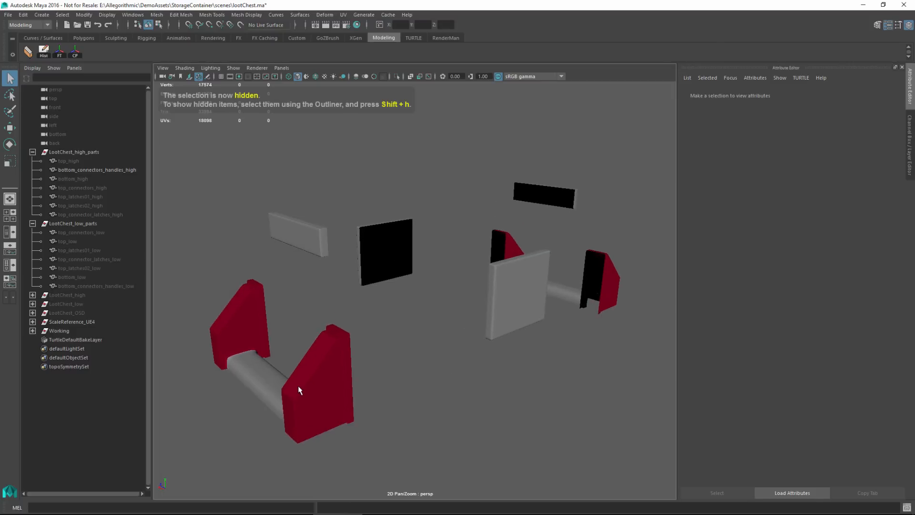
{"action": "left_click", "coordinate": [123, 170]}
{"action": "key", "text": "shift+h"}
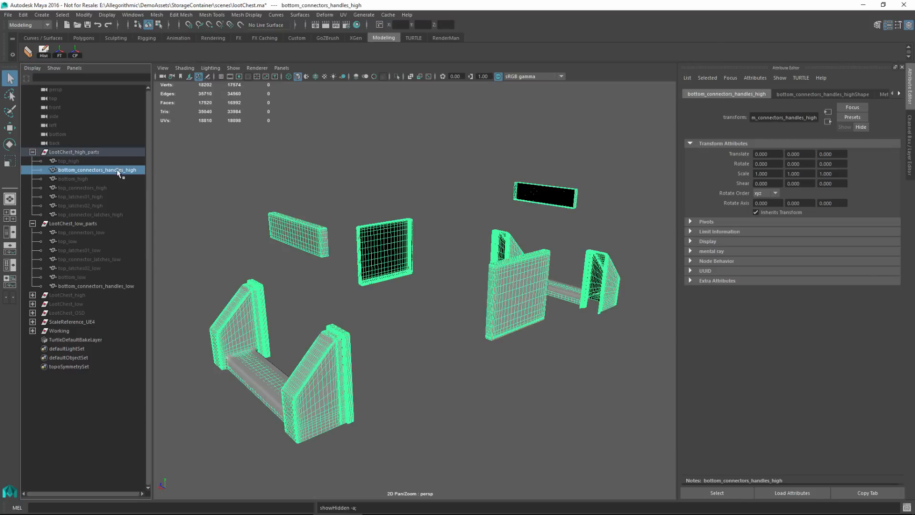
Step: Select bottom_connectors_handles_high and bottom_connectors_handles_low together and examine how the two meshes overlap
{"action": "left_click", "coordinate": [130, 285], "text": "ctrl"}
{"action": "scroll", "coordinate": [362, 371], "scroll_direction": "up", "scroll_amount": 3}
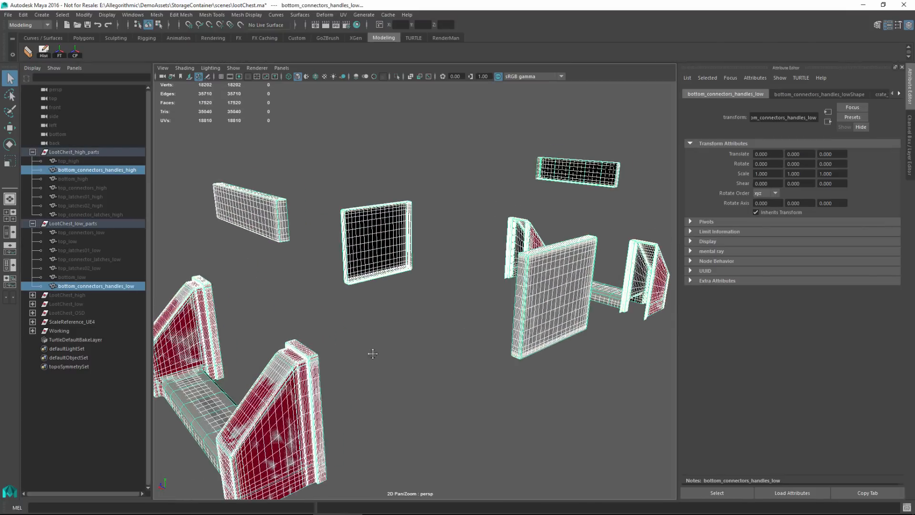
{"action": "key", "text": "f"}
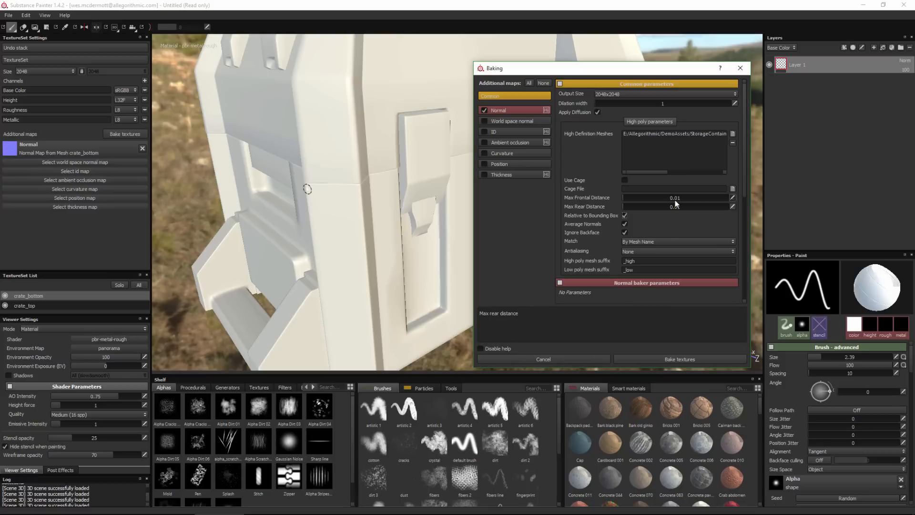
Step: In Substance Painter, set Max Frontal Distance and Max Rear Distance to 0.0001 and rebake the crate_bottom normal map
{"action": "left_click", "coordinate": [733, 198]}
{"action": "key", "text": "Return"}
{"action": "left_click", "coordinate": [733, 207]}
{"action": "type", "text": ".0001"}
{"action": "key", "text": "Return"}
{"action": "left_click", "coordinate": [653, 359]}
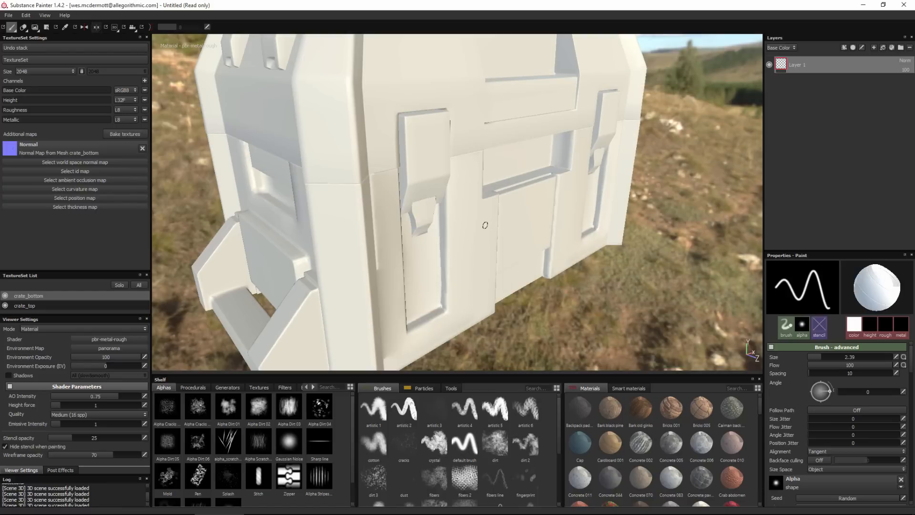
Step: Examine the baked normals around the latch recesses and corner edges on the crate's long side
{"action": "left_click_drag", "start_coordinate": [445, 229], "coordinate": [372, 199], "text": "alt"}
{"action": "right_click_drag", "start_coordinate": [372, 199], "coordinate": [435, 251], "text": "alt"}
{"action": "left_click_drag", "start_coordinate": [434, 250], "coordinate": [419, 227], "text": "alt"}
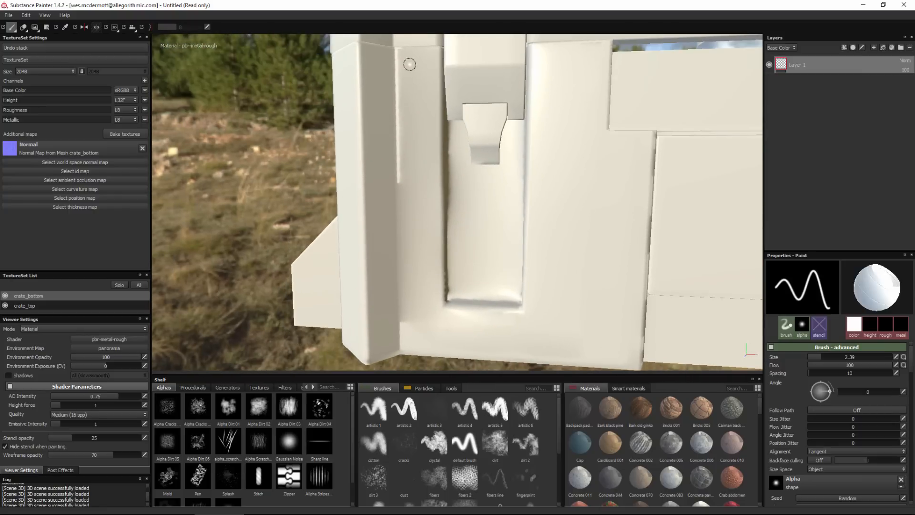
{"action": "left_click_drag", "start_coordinate": [396, 344], "coordinate": [429, 157], "text": "alt"}
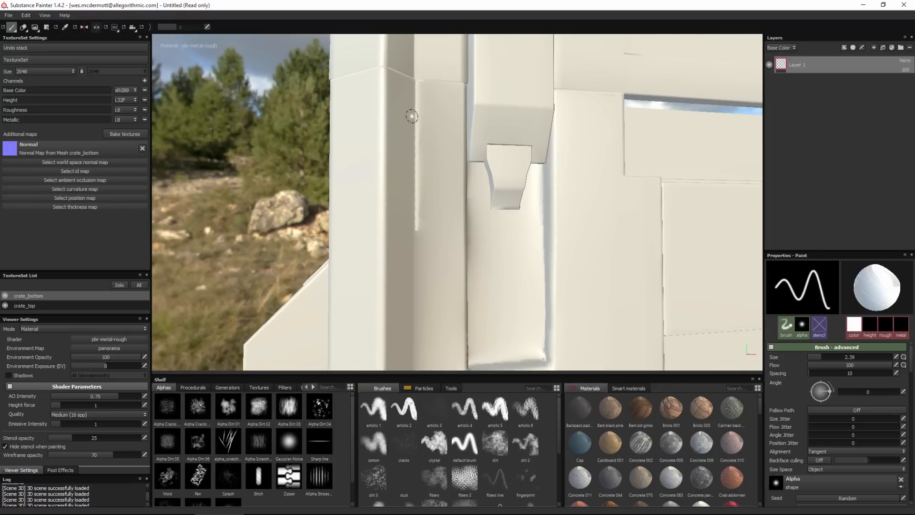
{"action": "left_click_drag", "start_coordinate": [443, 196], "coordinate": [407, 245], "text": "alt"}
{"action": "right_click_drag", "start_coordinate": [407, 245], "coordinate": [470, 247], "text": "shift"}
{"action": "left_click_drag", "start_coordinate": [374, 152], "coordinate": [442, 146], "text": "alt"}
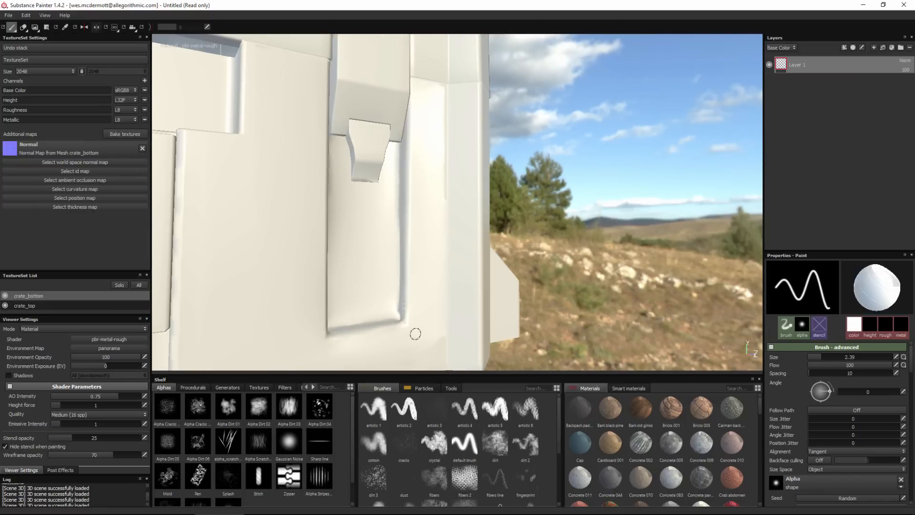
{"action": "left_click_drag", "start_coordinate": [418, 285], "coordinate": [433, 211], "text": "alt"}
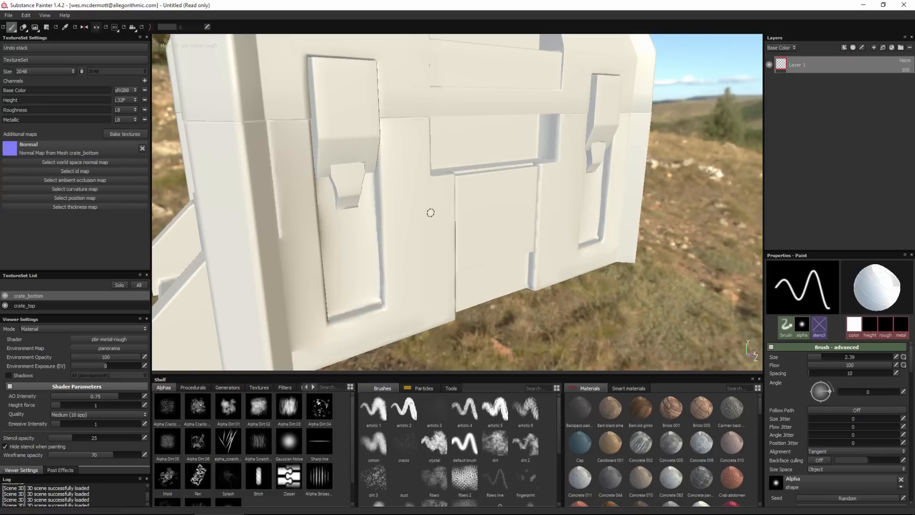
{"action": "left_click_drag", "start_coordinate": [428, 216], "coordinate": [462, 227], "text": "alt"}
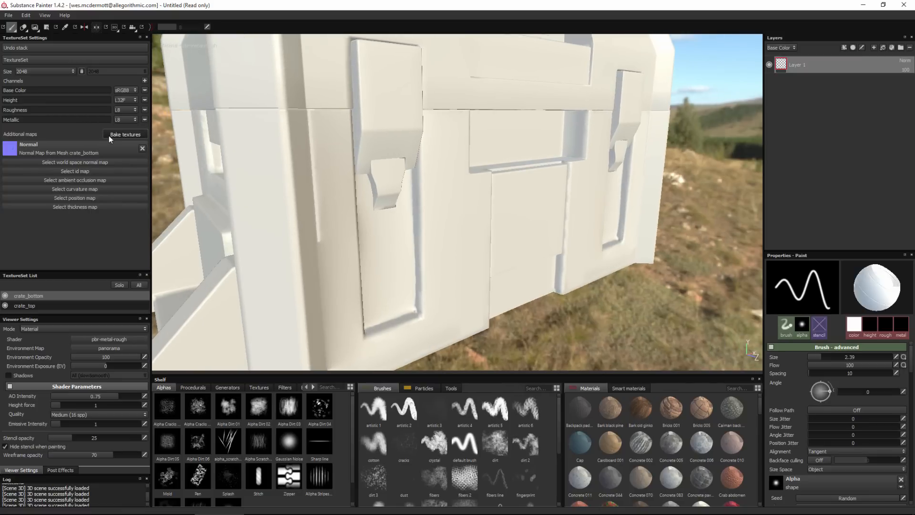
Step: Adjust Max Frontal Distance, set Max Rear Distance to 0.001, rebake the crate_bottom normal map, and inspect the latch recess
{"action": "left_click", "coordinate": [108, 136]}
{"action": "left_click_drag", "start_coordinate": [507, 110], "coordinate": [741, 94]}
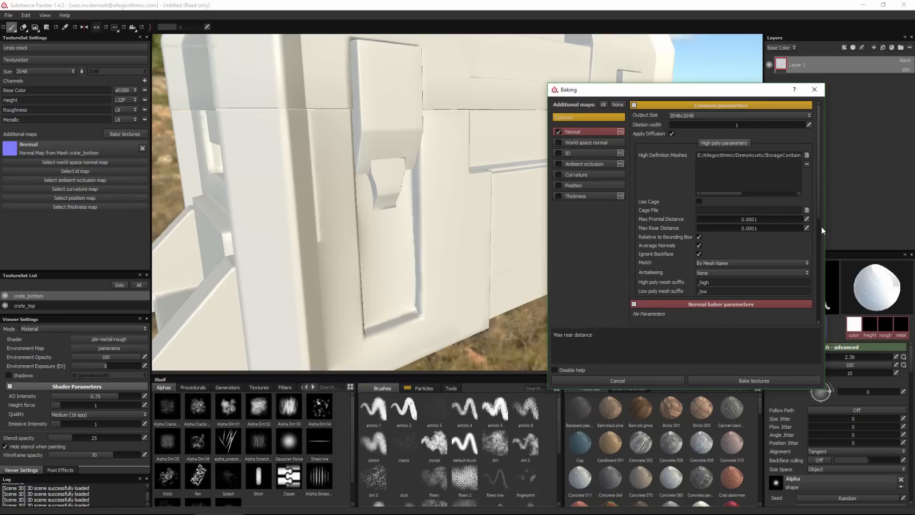
{"action": "left_click", "coordinate": [807, 219]}
{"action": "left_click", "coordinate": [777, 232]}
{"action": "key", "text": "BackSpace"}
{"action": "left_click", "coordinate": [737, 380]}
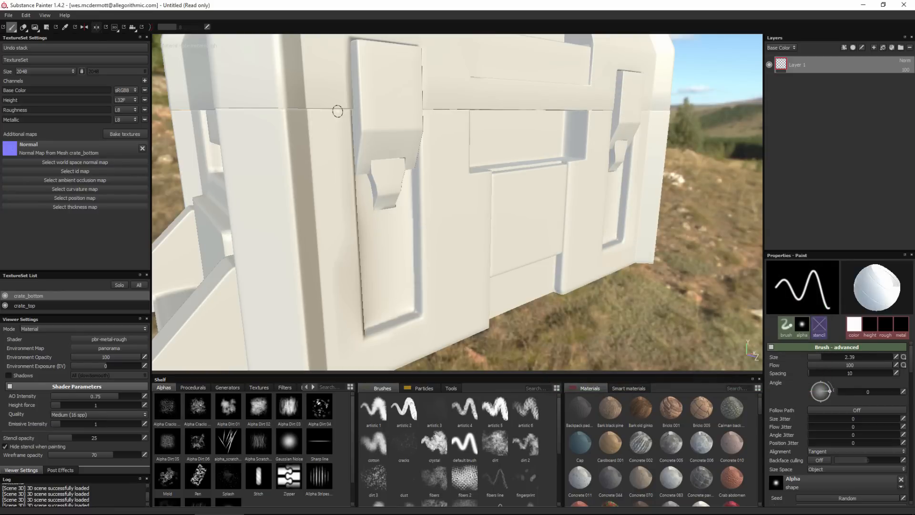
{"action": "left_click_drag", "start_coordinate": [476, 264], "coordinate": [406, 239], "text": "alt"}
{"action": "mouse_move", "coordinate": [406, 239]}
{"action": "right_mouse_down", "text": "alt"}
{"action": "mouse_move", "coordinate": [384, 272]}
{"action": "mouse_move", "coordinate": [415, 235]}
{"action": "mouse_move", "coordinate": [490, 288]}
{"action": "right_mouse_up", "text": "alt"}
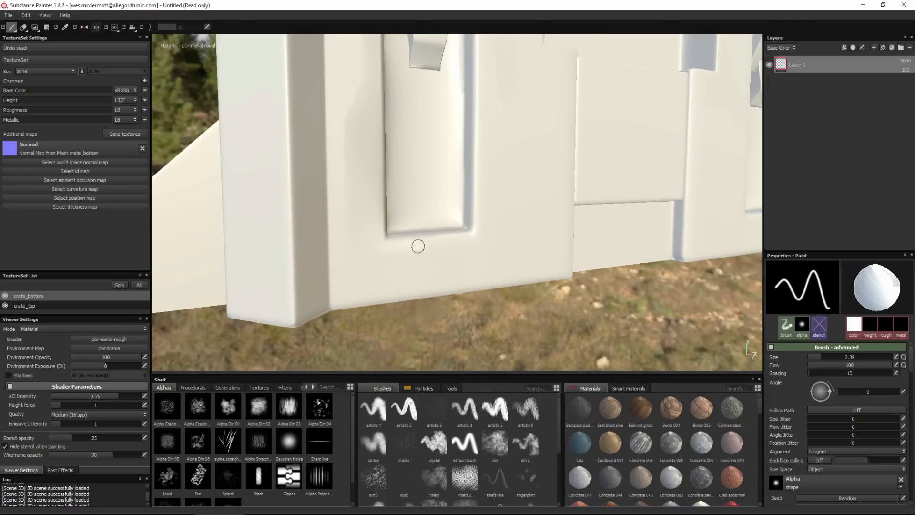
{"action": "left_click_drag", "start_coordinate": [346, 102], "coordinate": [456, 183], "text": "alt"}
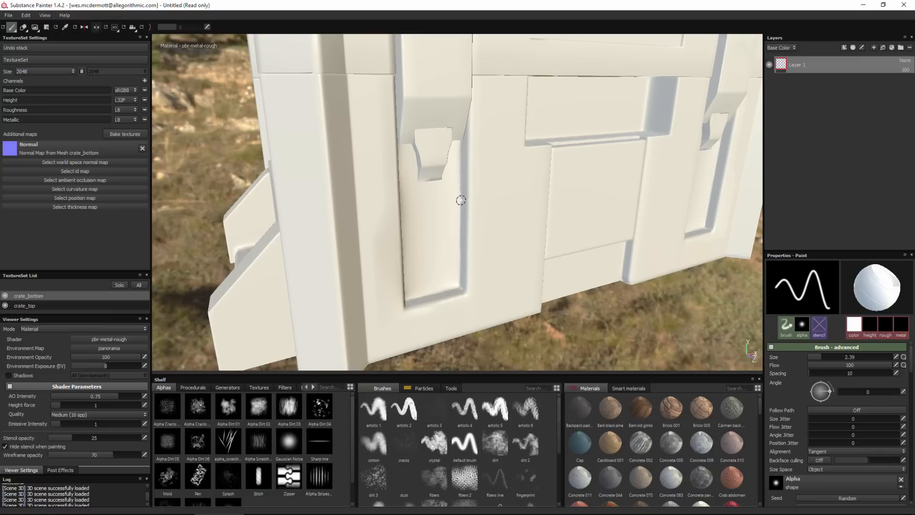
Step: Rebake the crate_bottom normal map with Max Frontal Distance and Max Rear Distance at 0.01, and inspect the latch recess
{"action": "left_click", "coordinate": [125, 134]}
{"action": "left_click", "coordinate": [578, 238]}
{"action": "type", "text": ".01"}
{"action": "key", "text": "Return"}
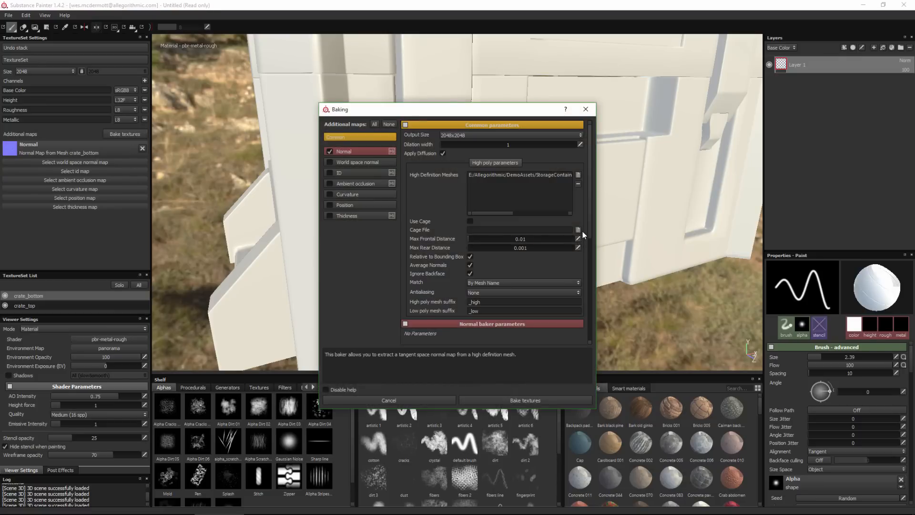
{"action": "left_click", "coordinate": [578, 248]}
{"action": "type", "text": ".01"}
{"action": "key", "text": "Return"}
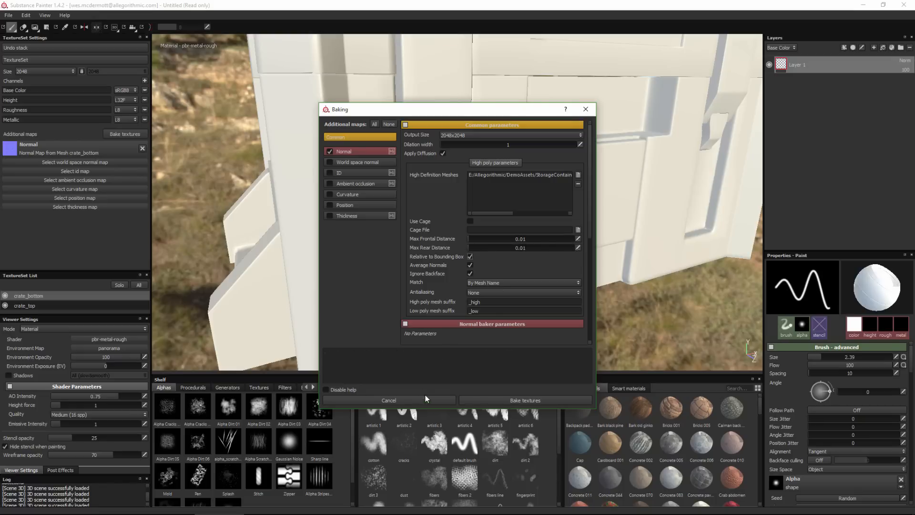
{"action": "left_click", "coordinate": [506, 400]}
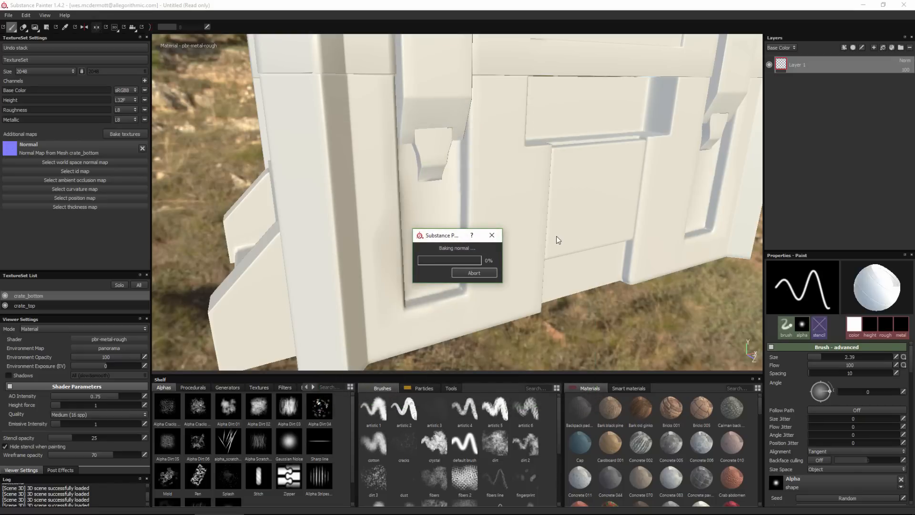
{"action": "key", "text": "Return"}
{"action": "mouse_move", "coordinate": [428, 248]}
{"action": "left_mouse_down", "text": "alt"}
{"action": "mouse_move", "coordinate": [418, 253]}
{"action": "mouse_move", "coordinate": [368, 191]}
{"action": "mouse_move", "coordinate": [387, 196]}
{"action": "mouse_move", "coordinate": [392, 254]}
{"action": "left_mouse_up", "text": "alt"}
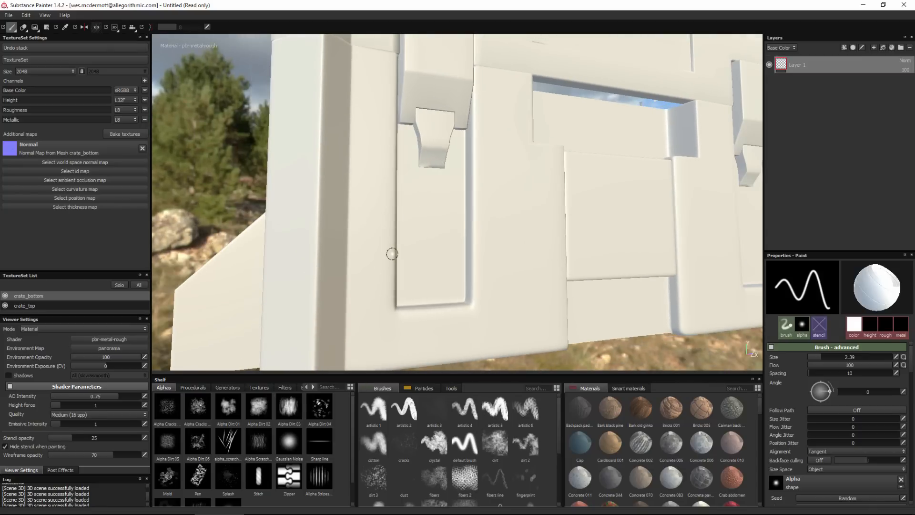
{"action": "left_click_drag", "start_coordinate": [477, 207], "coordinate": [431, 227], "text": "alt"}
Step: Set Max Frontal Distance and Max Rear Distance to 0.5 and rebake the crate_bottom normal map
{"action": "left_click", "coordinate": [121, 135]}
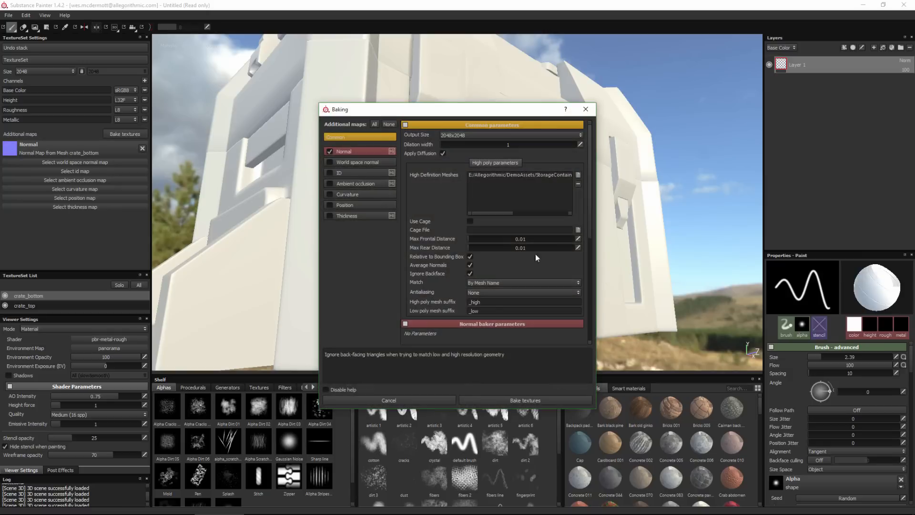
{"action": "left_click_drag", "start_coordinate": [502, 114], "coordinate": [684, 107]}
{"action": "left_click", "coordinate": [756, 229]}
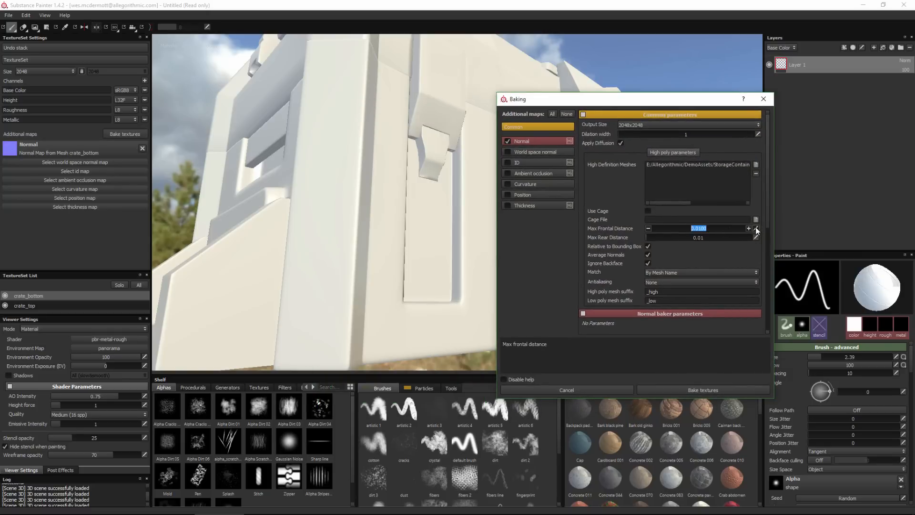
{"action": "type", "text": "0.5"}
{"action": "key", "text": "Return"}
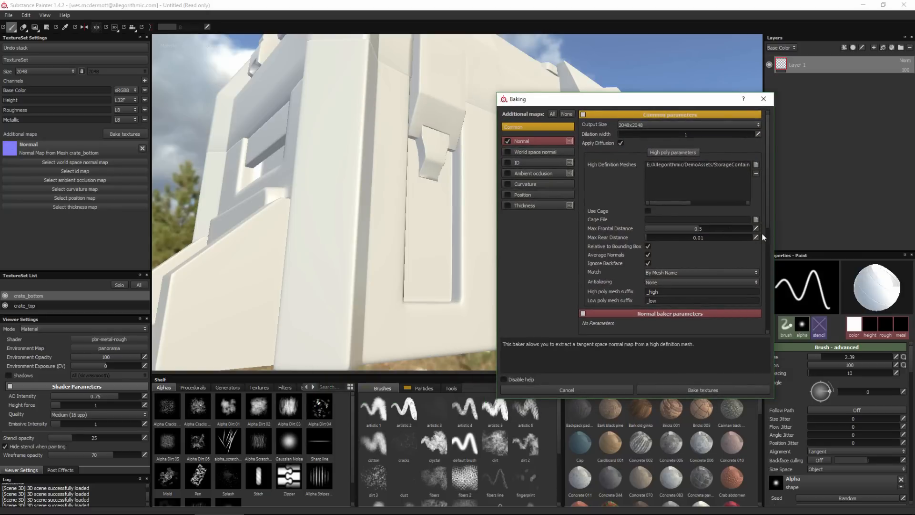
{"action": "left_click", "coordinate": [756, 237]}
{"action": "type", "text": "0.5"}
{"action": "key", "text": "Return"}
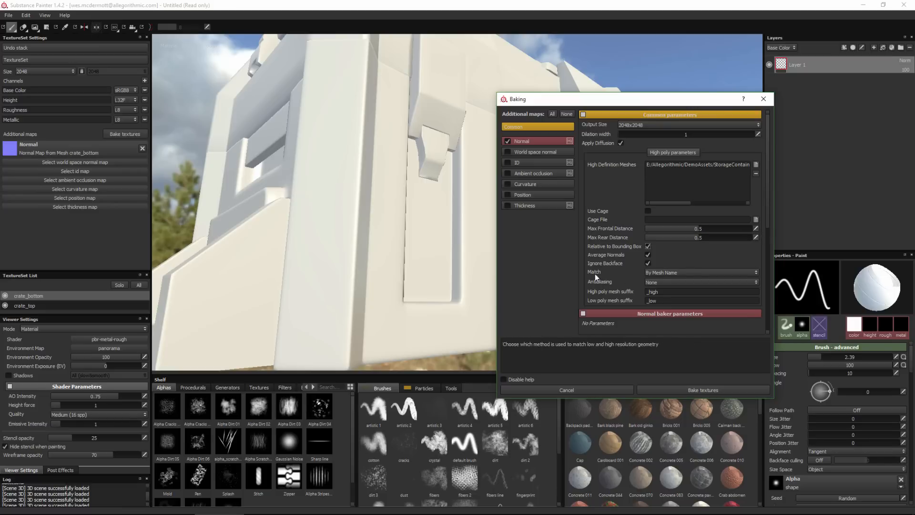
{"action": "left_click", "coordinate": [674, 392]}
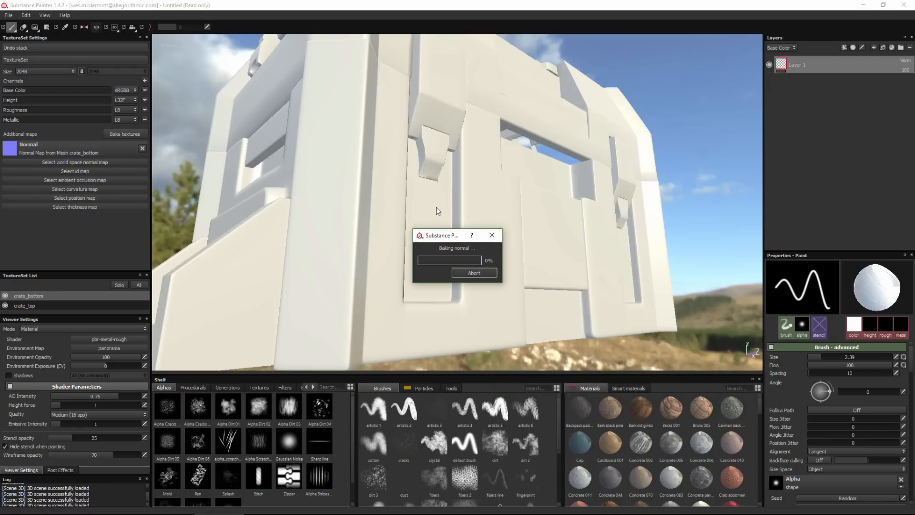
{"action": "key", "text": "Return"}
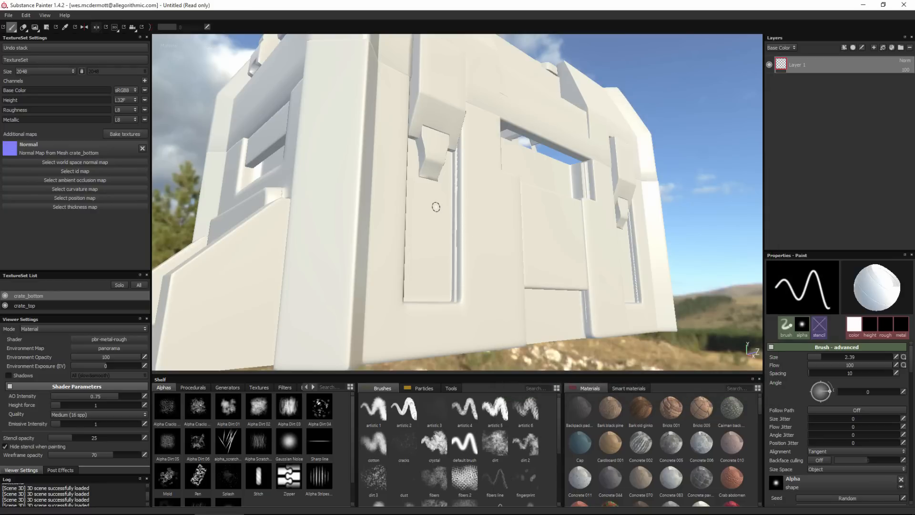
Step: Examine the baked normals up close along the edges and lower corners of the latch recess
{"action": "mouse_move", "coordinate": [464, 221]}
{"action": "right_mouse_down", "text": "alt"}
{"action": "mouse_move", "coordinate": [503, 276]}
{"action": "mouse_move", "coordinate": [407, 296]}
{"action": "right_mouse_up", "text": "alt"}
{"action": "mouse_move", "coordinate": [407, 296]}
{"action": "middle_mouse_down", "text": "alt"}
{"action": "mouse_move", "coordinate": [413, 286]}
{"action": "mouse_move", "coordinate": [453, 286]}
{"action": "middle_mouse_up", "text": "alt"}
{"action": "left_click_drag", "start_coordinate": [453, 286], "coordinate": [423, 302], "text": "alt"}
{"action": "right_click_drag", "start_coordinate": [423, 302], "coordinate": [396, 328], "text": "alt"}
{"action": "middle_click_drag", "start_coordinate": [397, 328], "coordinate": [447, 245], "text": "alt"}
{"action": "left_click_drag", "start_coordinate": [447, 245], "coordinate": [422, 261], "text": "alt"}
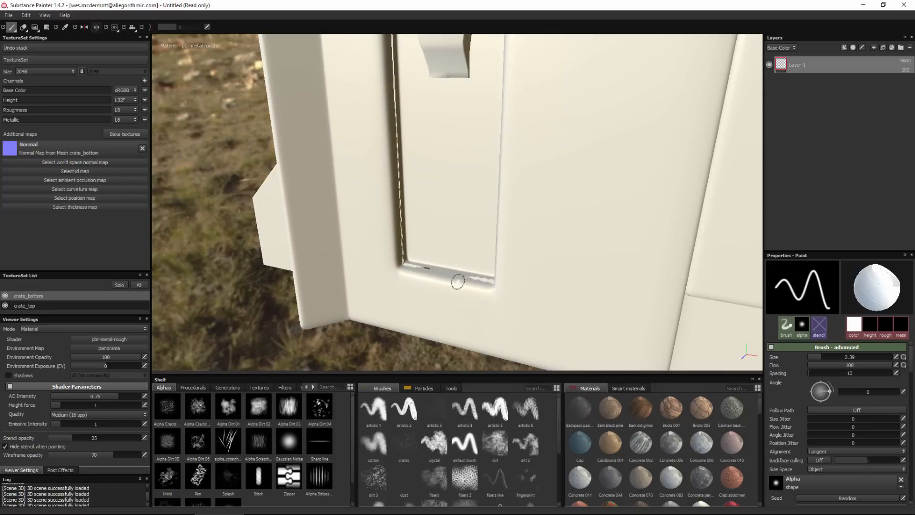
Step: Inspect the latch recesses, set Max Frontal Distance and Max Rear Distance to 0.01, and rebake the crate_bottom normal map
{"action": "mouse_move", "coordinate": [404, 178]}
{"action": "left_mouse_down", "text": "alt"}
{"action": "mouse_move", "coordinate": [390, 184]}
{"action": "mouse_move", "coordinate": [374, 172]}
{"action": "mouse_move", "coordinate": [390, 147]}
{"action": "mouse_move", "coordinate": [509, 221]}
{"action": "mouse_move", "coordinate": [476, 186]}
{"action": "mouse_move", "coordinate": [478, 239]}
{"action": "mouse_move", "coordinate": [384, 249]}
{"action": "mouse_move", "coordinate": [247, 166]}
{"action": "mouse_move", "coordinate": [386, 177]}
{"action": "mouse_move", "coordinate": [439, 253]}
{"action": "mouse_move", "coordinate": [293, 153]}
{"action": "left_mouse_up", "text": "alt"}
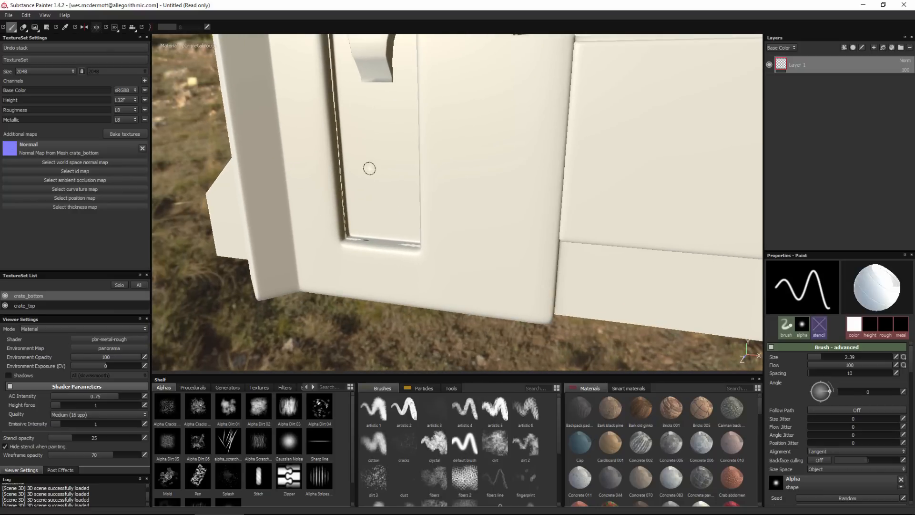
{"action": "left_click_drag", "start_coordinate": [379, 168], "coordinate": [542, 133], "text": "alt"}
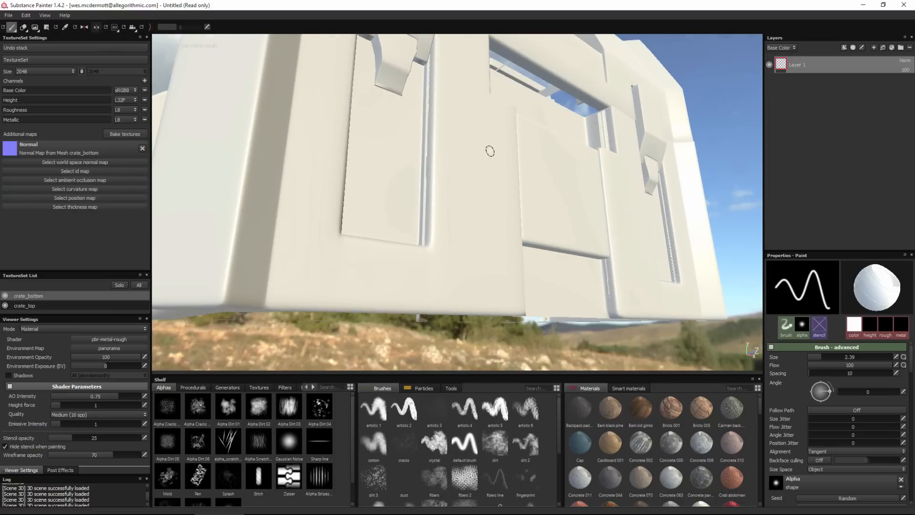
{"action": "mouse_move", "coordinate": [437, 156]}
{"action": "left_mouse_down", "text": "alt"}
{"action": "mouse_move", "coordinate": [405, 180]}
{"action": "mouse_move", "coordinate": [474, 198]}
{"action": "mouse_move", "coordinate": [423, 192]}
{"action": "mouse_move", "coordinate": [469, 268]}
{"action": "mouse_move", "coordinate": [503, 240]}
{"action": "mouse_move", "coordinate": [529, 180]}
{"action": "left_mouse_up", "text": "alt"}
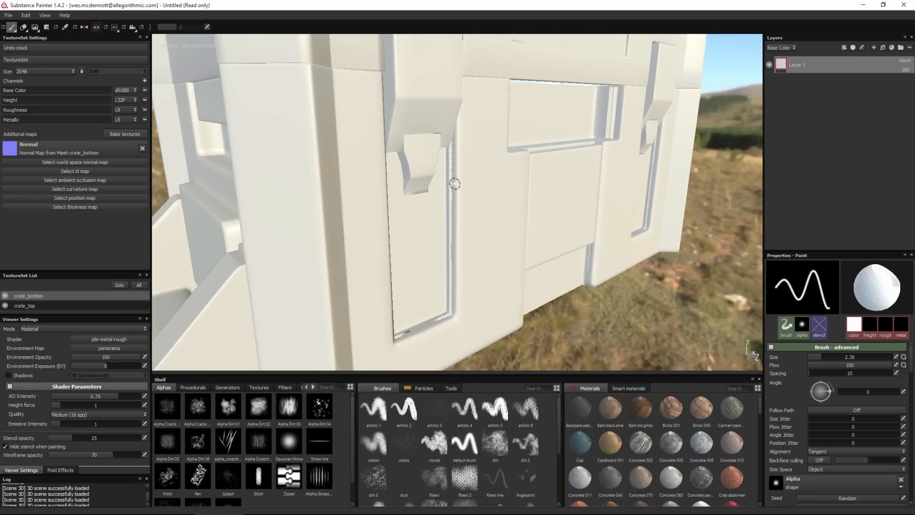
{"action": "left_click", "coordinate": [125, 134]}
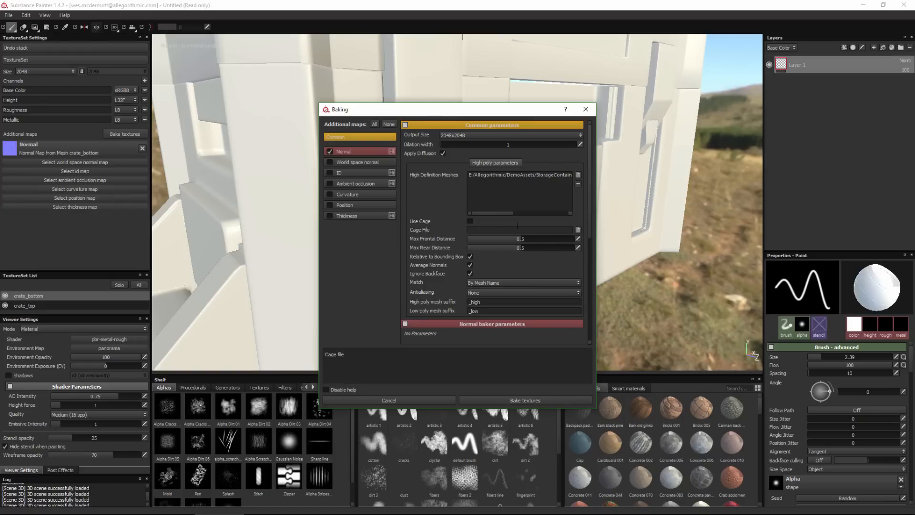
{"action": "left_click", "coordinate": [577, 238]}
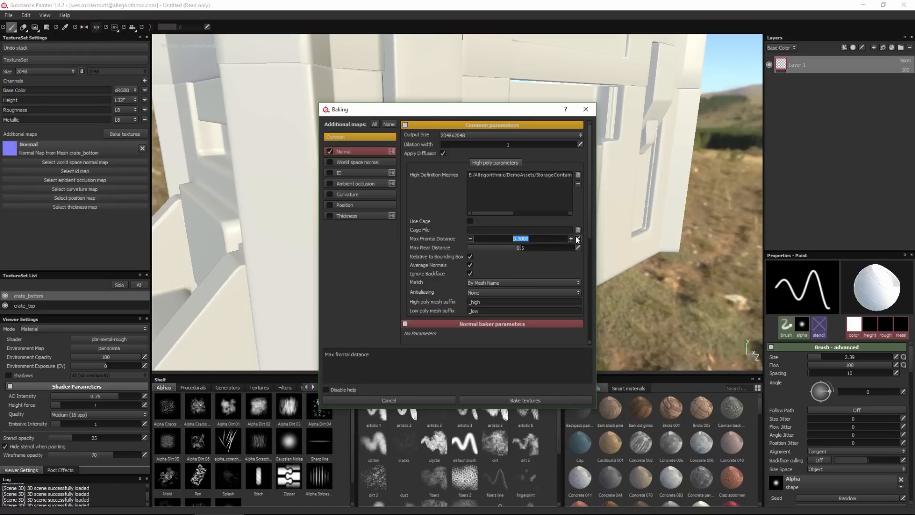
{"action": "type", "text": ".01"}
{"action": "key", "text": "Return"}
{"action": "left_click", "coordinate": [578, 247]}
{"action": "type", "text": ".01"}
{"action": "key", "text": "Return"}
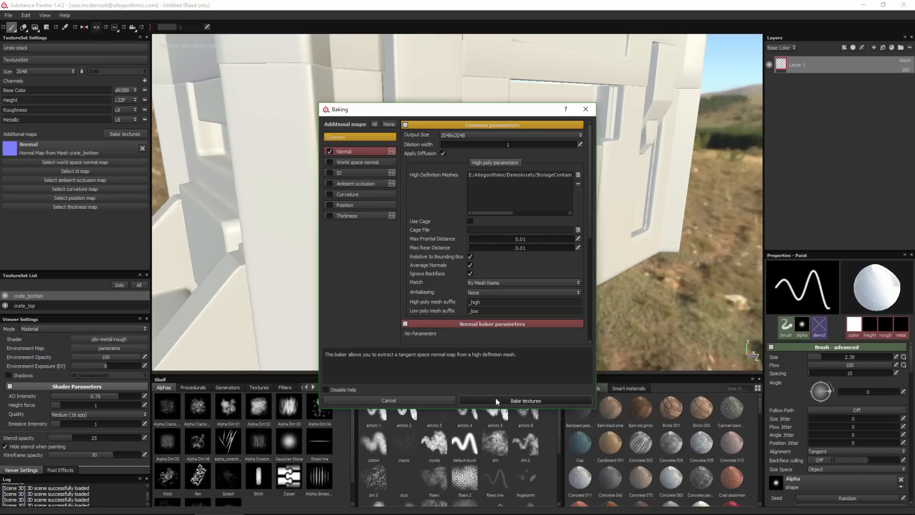
{"action": "left_click", "coordinate": [496, 400]}
Step: Add the World space normal, Ambient occlusion and Curvature maps to the crate_bottom bake selection
{"action": "left_click", "coordinate": [113, 136]}
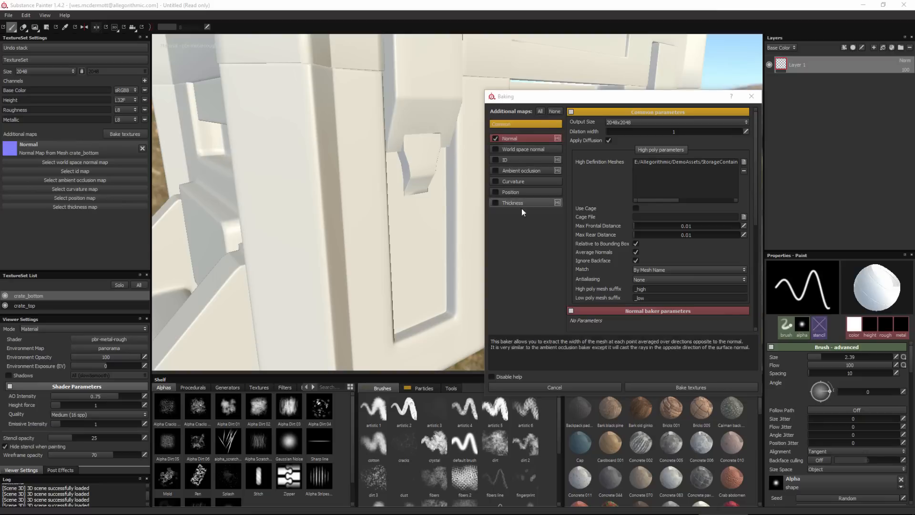
{"action": "left_click", "coordinate": [515, 149]}
{"action": "left_click", "coordinate": [495, 149]}
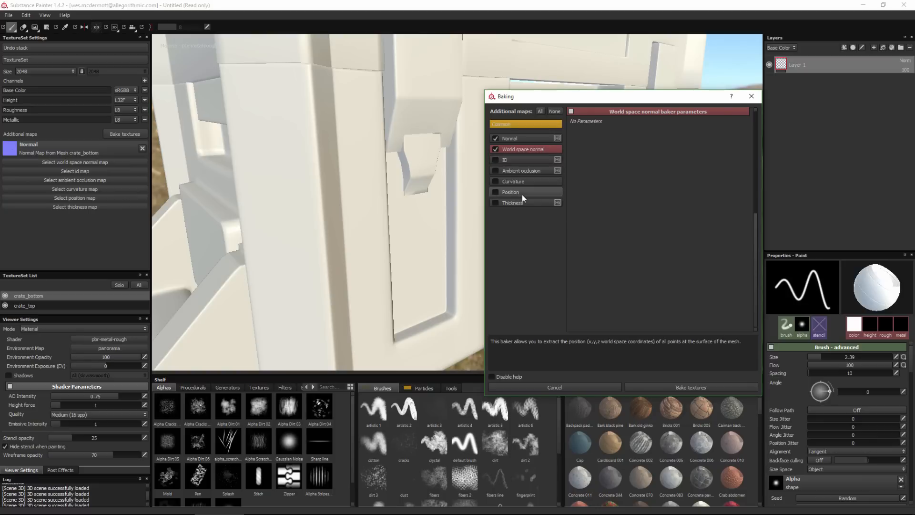
{"action": "left_click", "coordinate": [515, 171]}
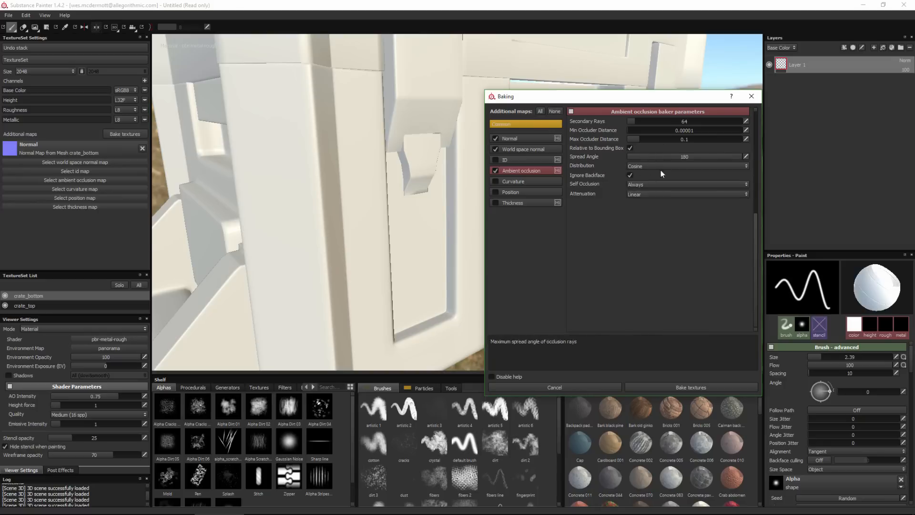
{"action": "left_click", "coordinate": [517, 181]}
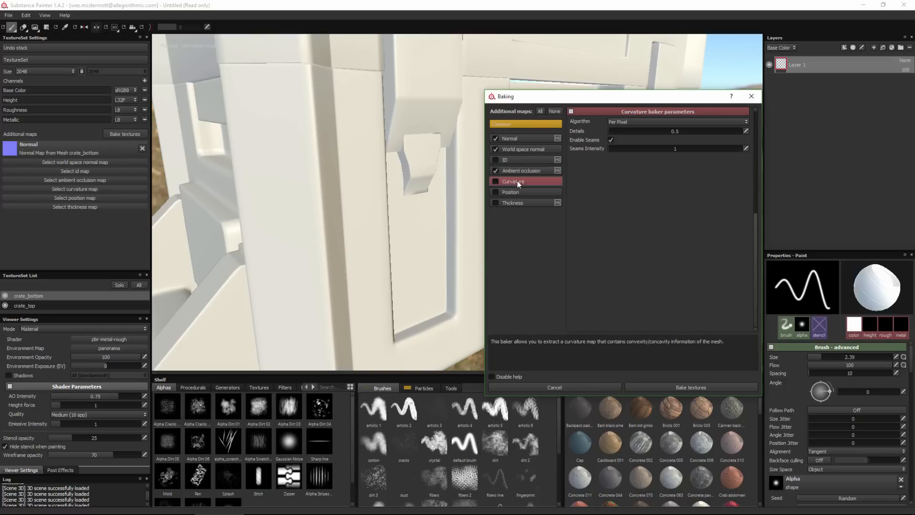
{"action": "left_click", "coordinate": [496, 181]}
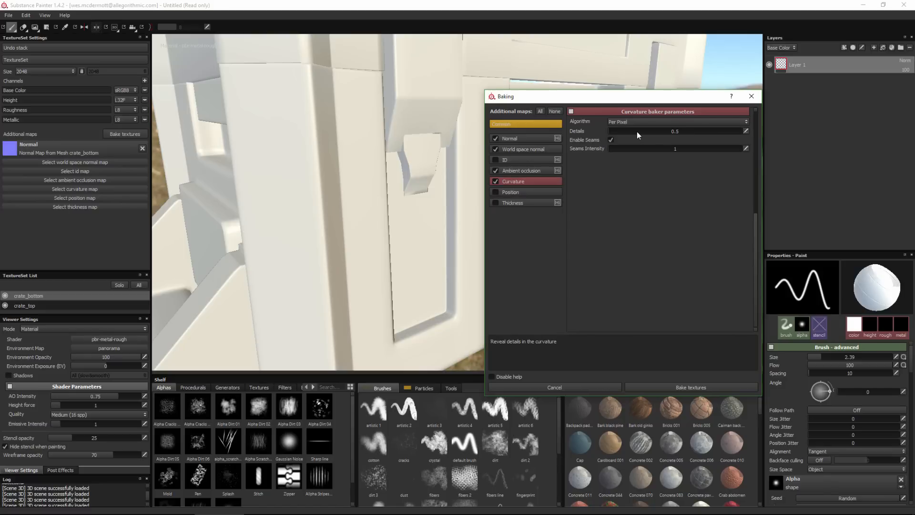
Step: Try the Per Vertex algorithm for the curvature baker, check the common high-poly parameters, and return the algorithm to Per Pixel
{"action": "left_click", "coordinate": [610, 141]}
{"action": "left_click", "coordinate": [610, 139]}
{"action": "left_click", "coordinate": [616, 122]}
{"action": "left_click", "coordinate": [625, 131]}
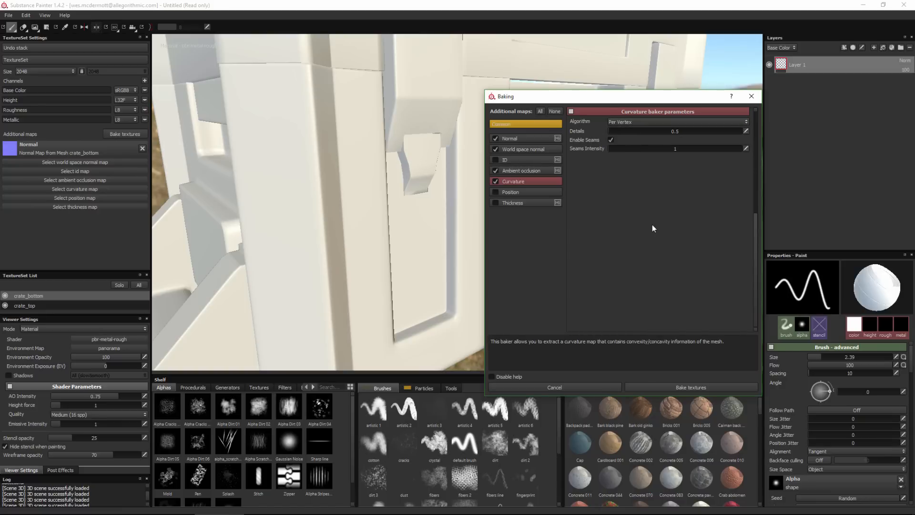
{"action": "left_click", "coordinate": [532, 124]}
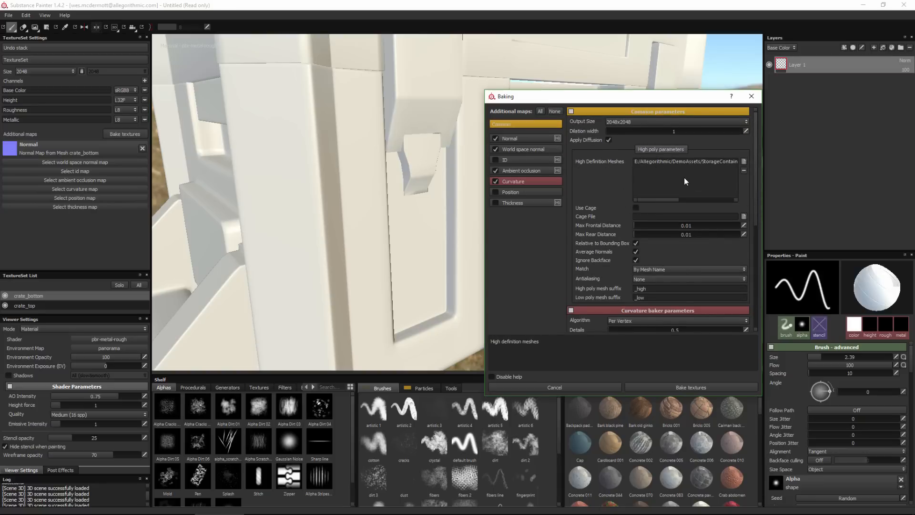
{"action": "left_click", "coordinate": [543, 180]}
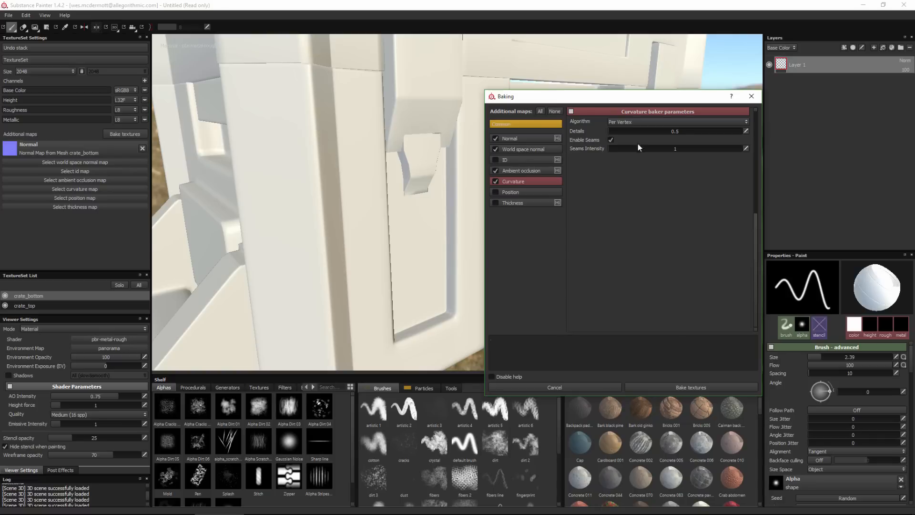
{"action": "left_click", "coordinate": [628, 122]}
{"action": "left_click", "coordinate": [627, 130]}
Step: Temporarily exclude the Normal map from the bake, review the world space normal, ambient occlusion and curvature bakers, and include it again
{"action": "left_click", "coordinate": [525, 173]}
{"action": "left_click", "coordinate": [528, 152]}
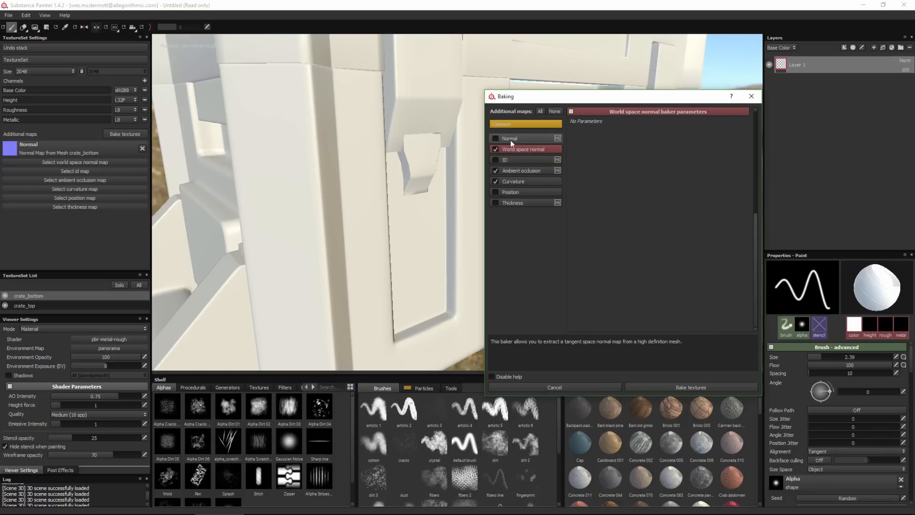
{"action": "left_click", "coordinate": [513, 171]}
{"action": "left_click", "coordinate": [515, 180]}
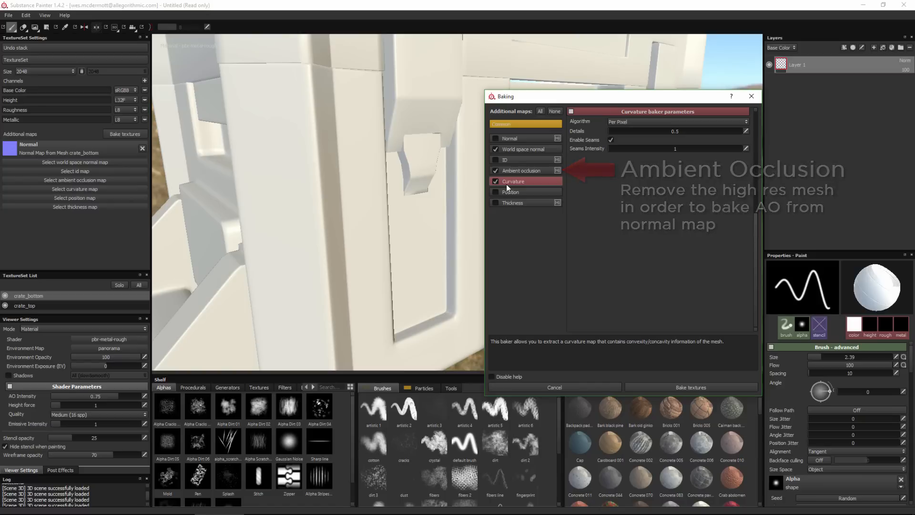
{"action": "left_click", "coordinate": [496, 138]}
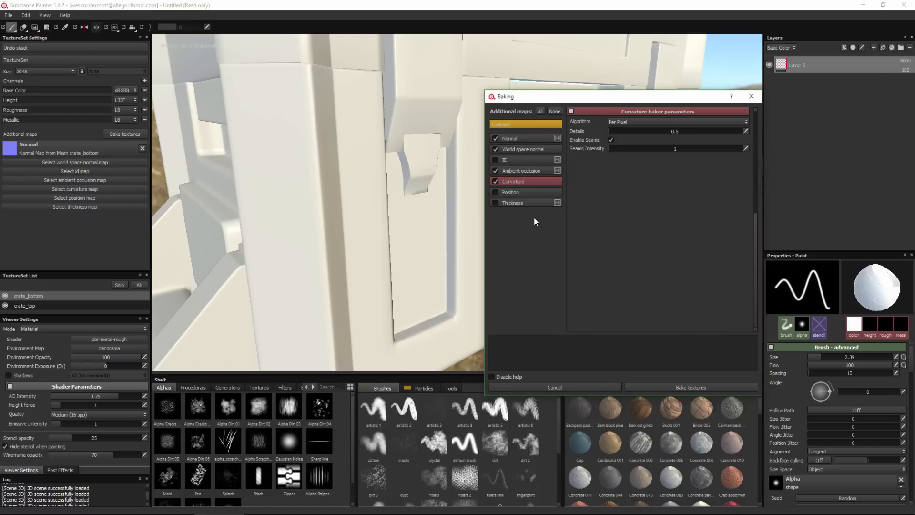
Step: Enable the Position map in One Axis mode on the Y axis and set its normalization to BSphere
{"action": "left_click", "coordinate": [519, 191]}
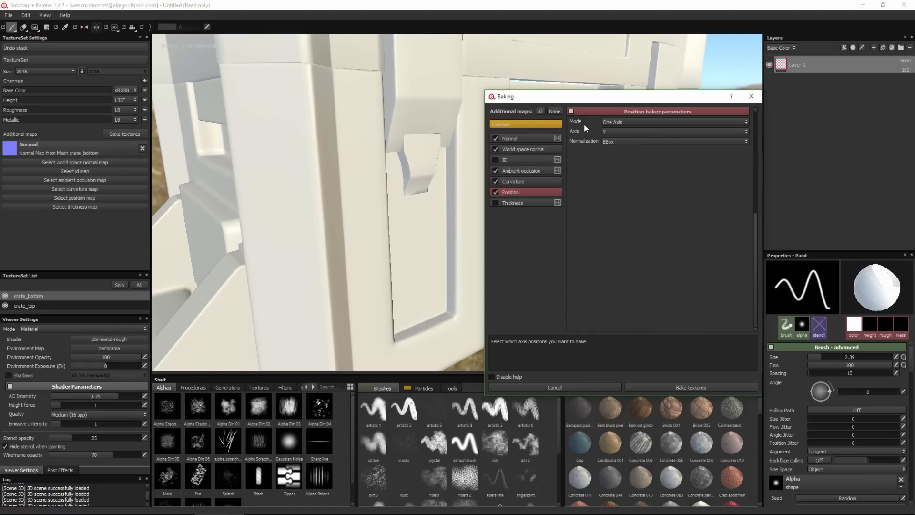
{"action": "left_click", "coordinate": [628, 121]}
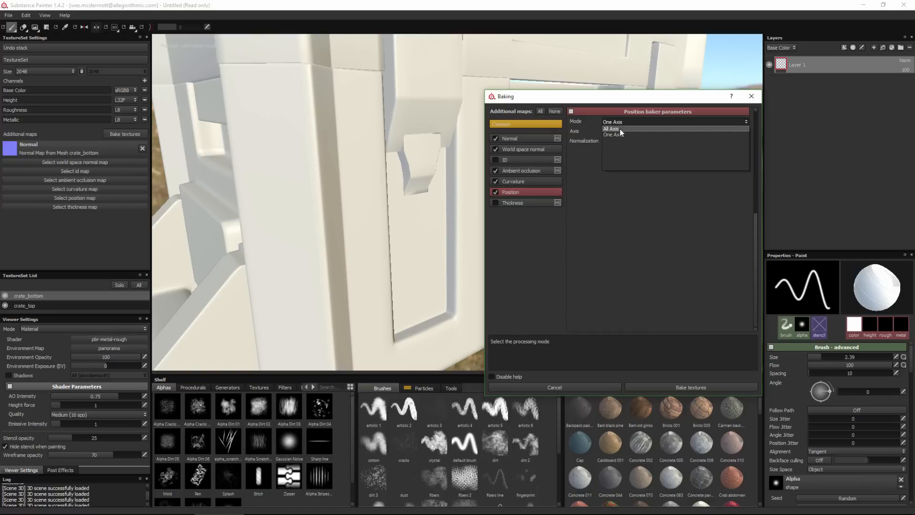
{"action": "left_click", "coordinate": [609, 123]}
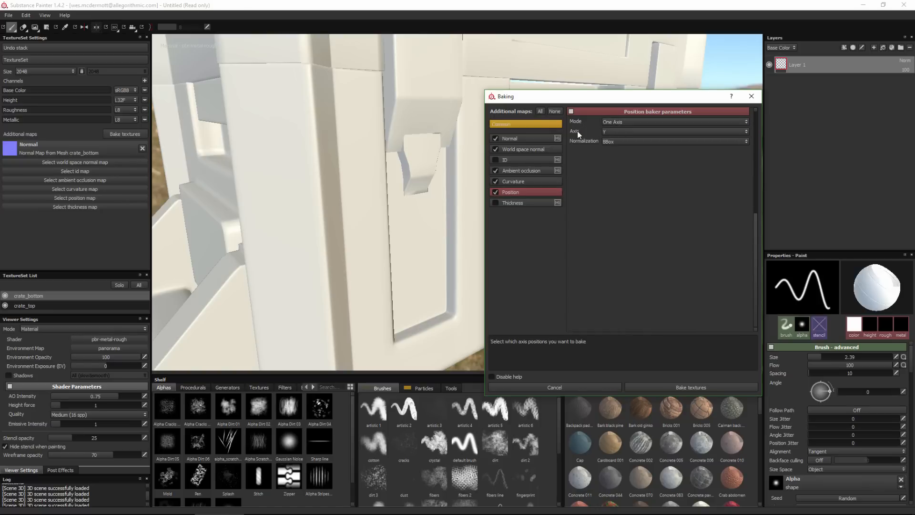
{"action": "left_click", "coordinate": [617, 131]}
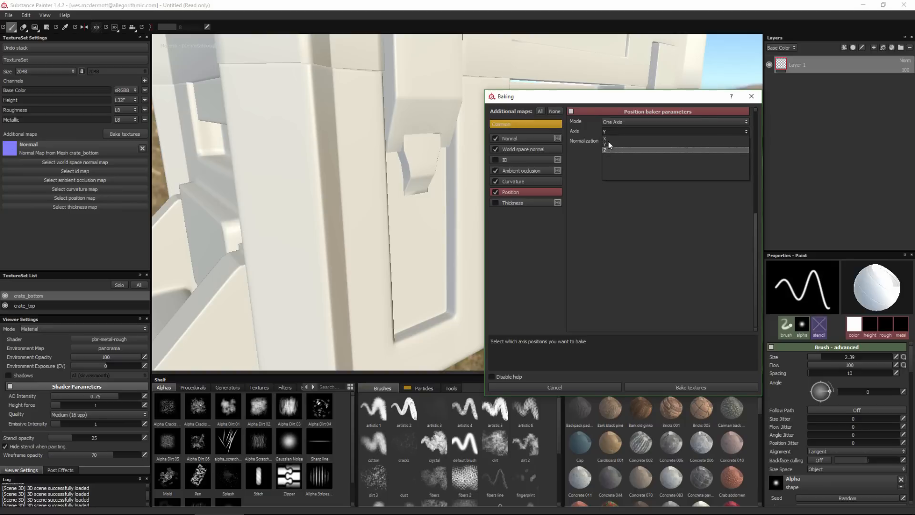
{"action": "left_click", "coordinate": [607, 202]}
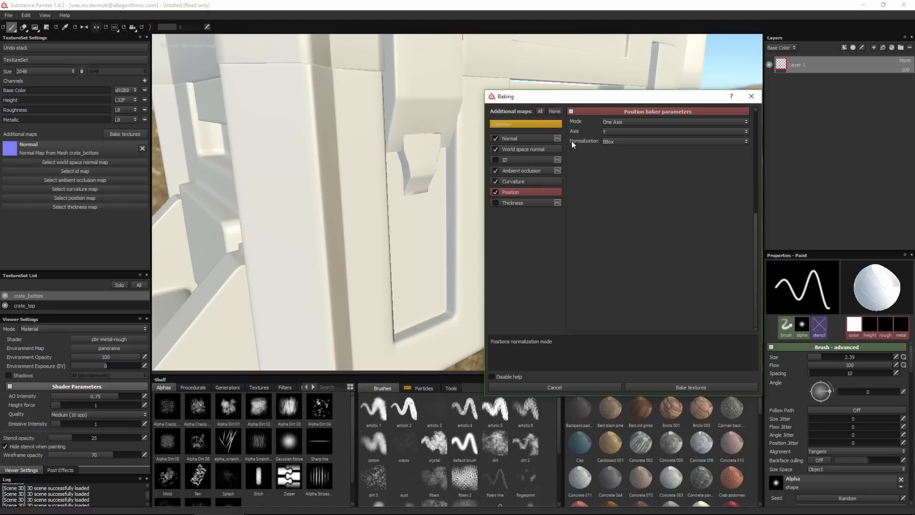
{"action": "left_click", "coordinate": [628, 141]}
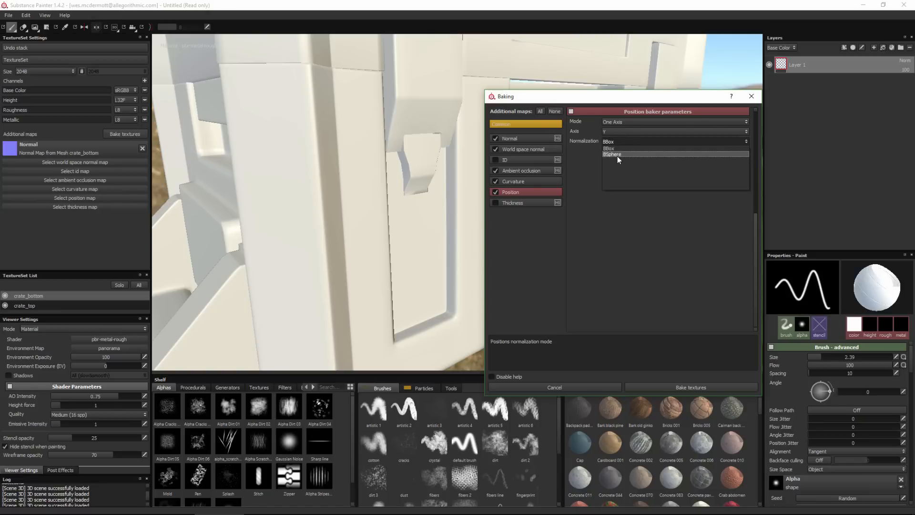
{"action": "left_click", "coordinate": [617, 154]}
Step: Review the Thickness baker parameters, and enable the ID map with Material Color as its color source
{"action": "left_click", "coordinate": [530, 204]}
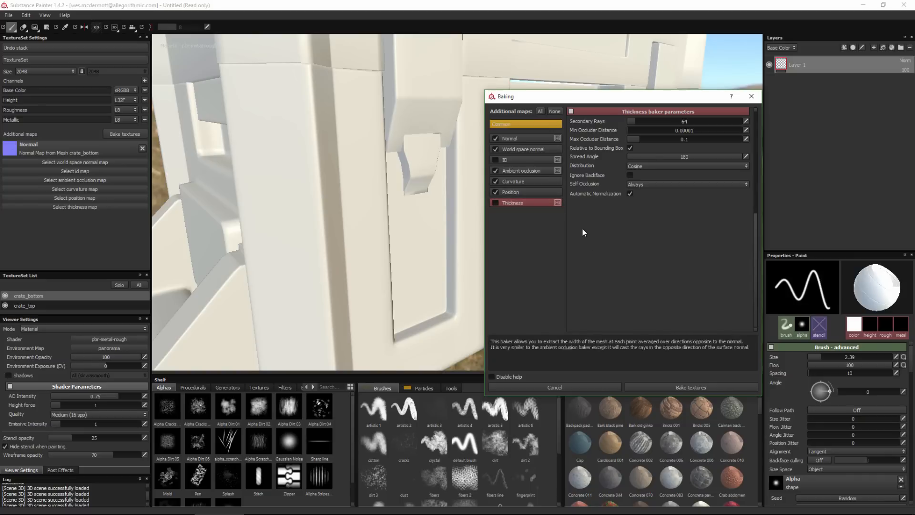
{"action": "left_click", "coordinate": [527, 161]}
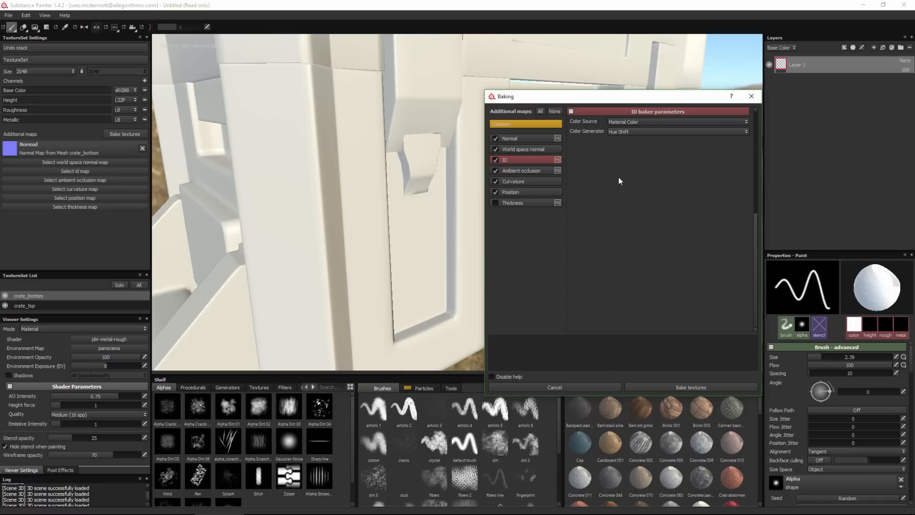
{"action": "left_click", "coordinate": [635, 120]}
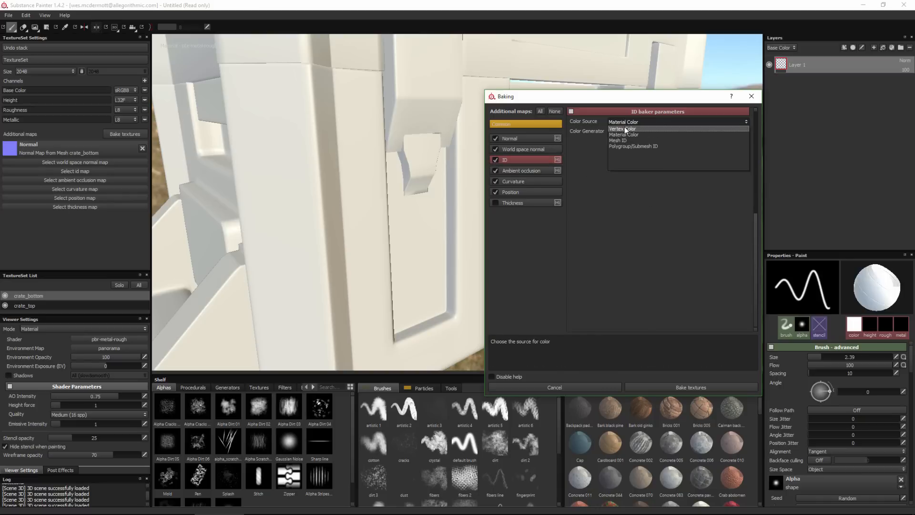
{"action": "left_click", "coordinate": [631, 197]}
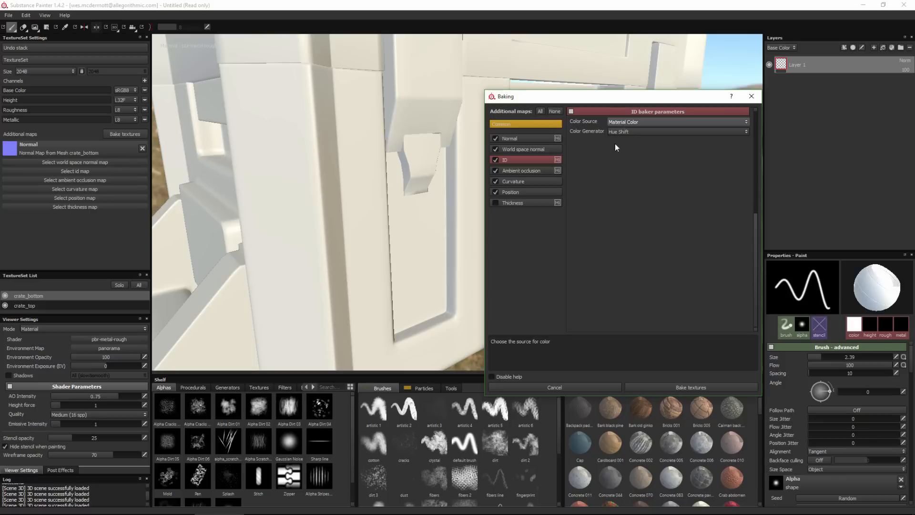
Step: Check the common high-poly parameters, try Vertex Color as the ID map's color source, and set it to Mesh ID
{"action": "left_click", "coordinate": [525, 122]}
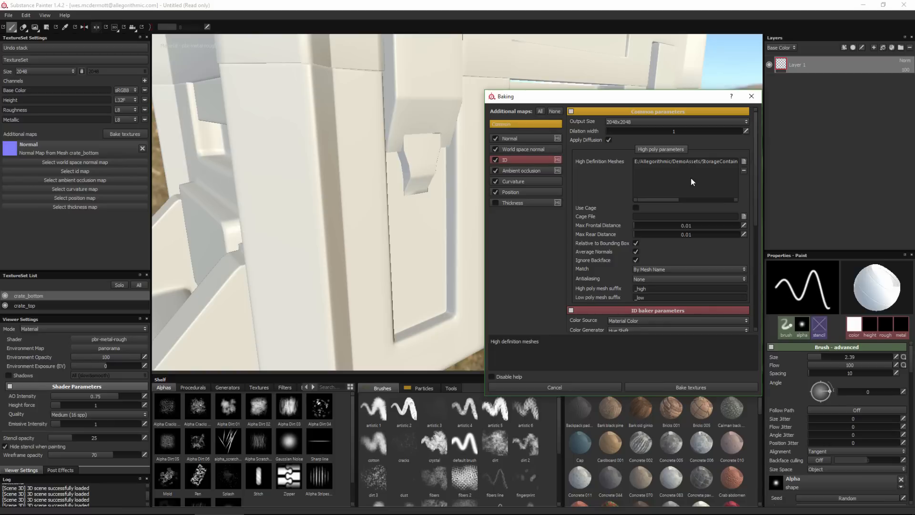
{"action": "scroll", "coordinate": [703, 172], "scroll_direction": "down", "scroll_amount": 5}
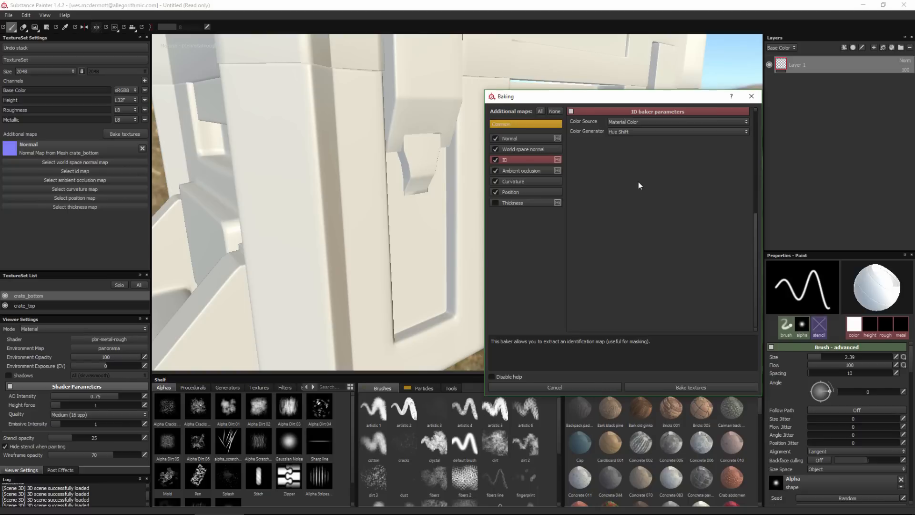
{"action": "left_click", "coordinate": [625, 122]}
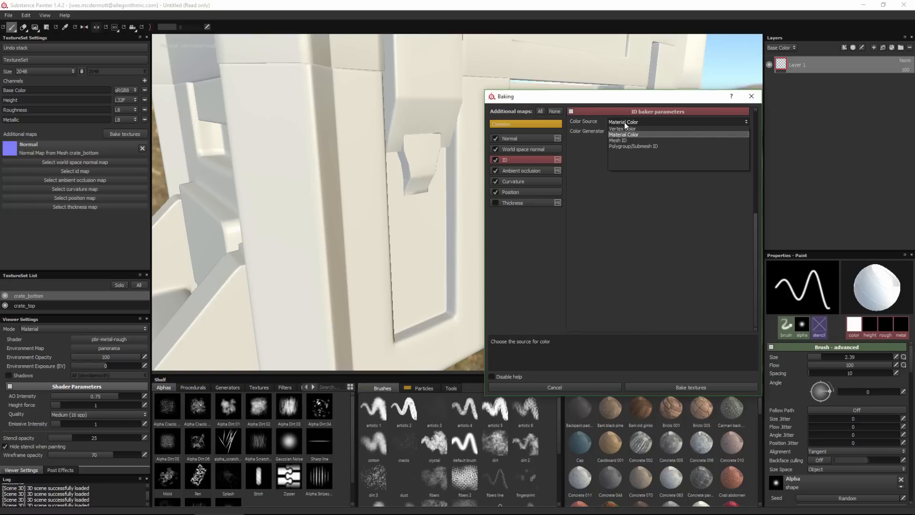
{"action": "left_click", "coordinate": [621, 128]}
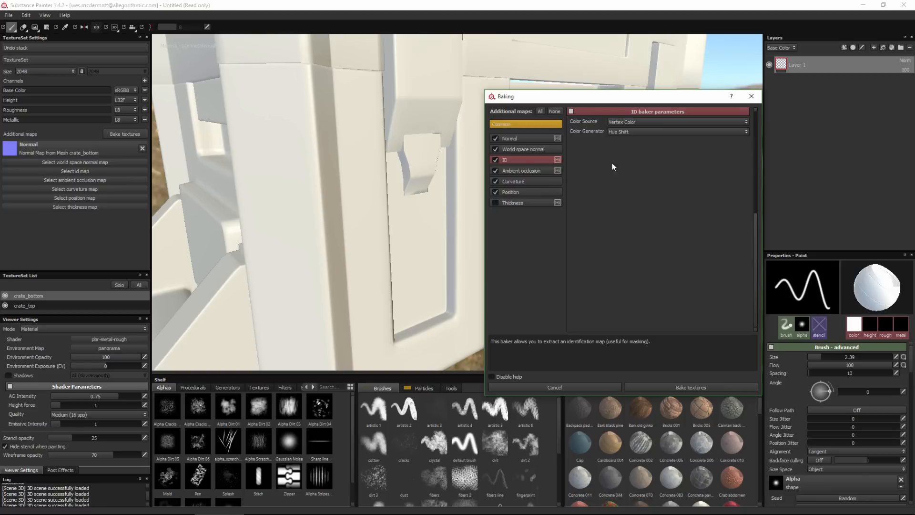
{"action": "left_click", "coordinate": [634, 123]}
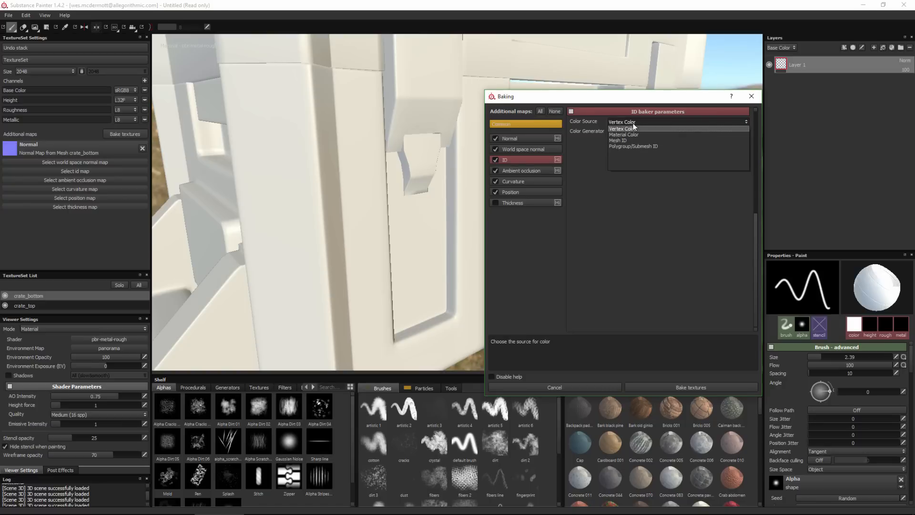
{"action": "left_click", "coordinate": [631, 141]}
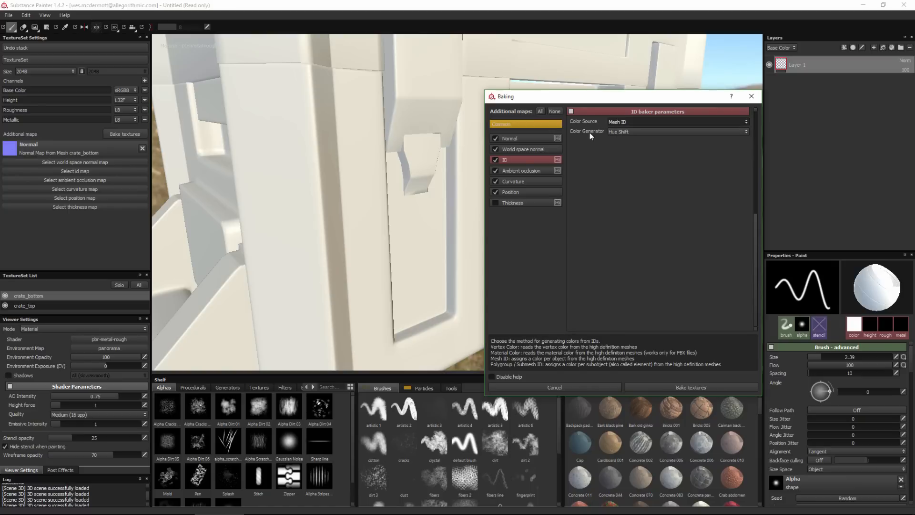
Step: Compare the ID baker's color generator options and set the Color Generator to Random
{"action": "left_click", "coordinate": [627, 131]}
{"action": "left_click", "coordinate": [627, 143]}
{"action": "left_click", "coordinate": [621, 133]}
{"action": "left_click", "coordinate": [622, 138]}
{"action": "left_click", "coordinate": [622, 137]}
{"action": "left_click", "coordinate": [622, 144]}
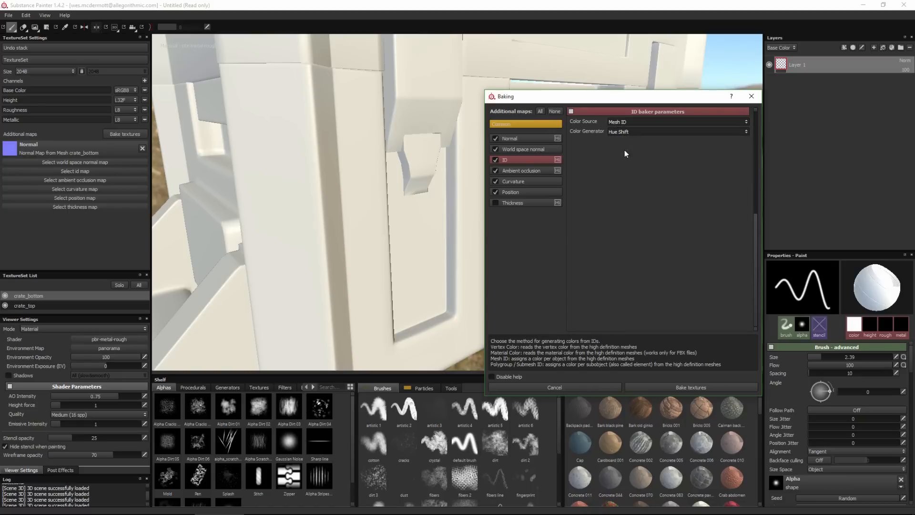
{"action": "left_click", "coordinate": [626, 132]}
{"action": "left_click", "coordinate": [620, 133]}
{"action": "left_click", "coordinate": [622, 133]}
{"action": "left_click", "coordinate": [617, 139]}
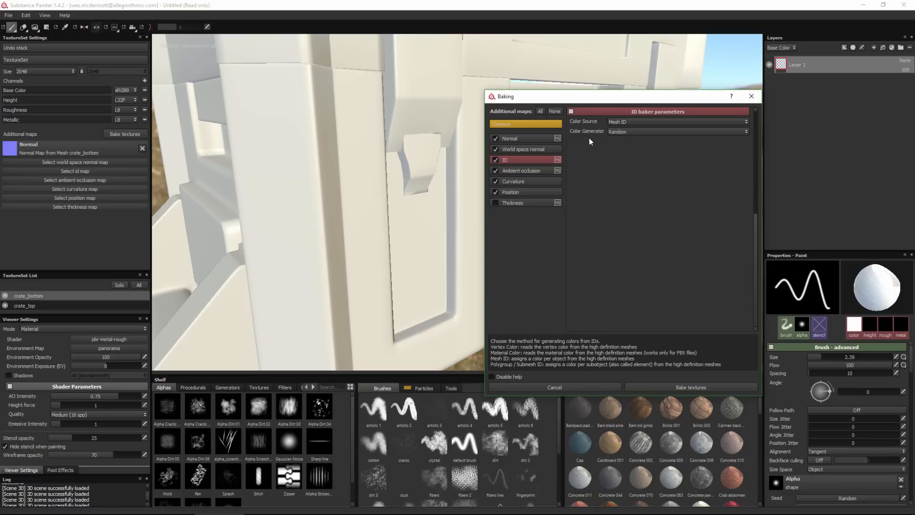
Step: Set the ID baker's Color Source to Material Color and keep its Color Generator on Random
{"action": "left_click", "coordinate": [625, 121]}
{"action": "left_click", "coordinate": [615, 122]}
{"action": "left_click", "coordinate": [630, 132]}
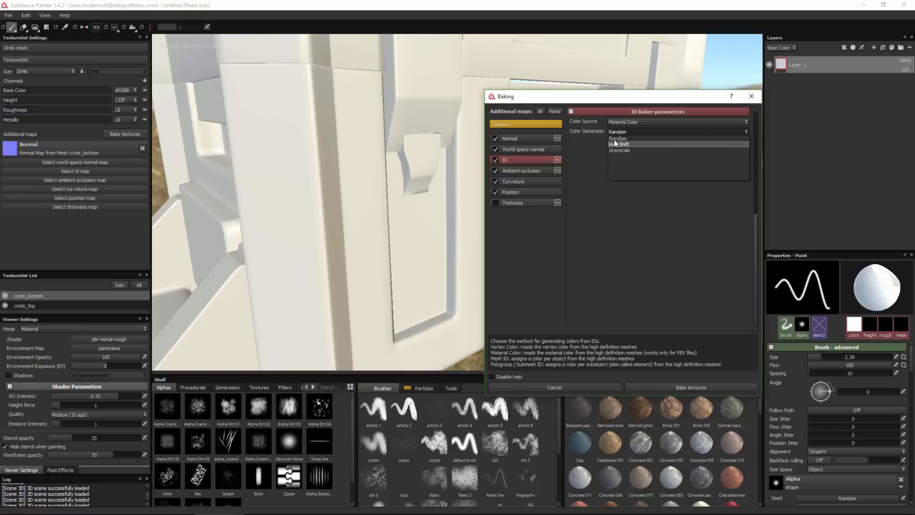
{"action": "left_click", "coordinate": [612, 138]}
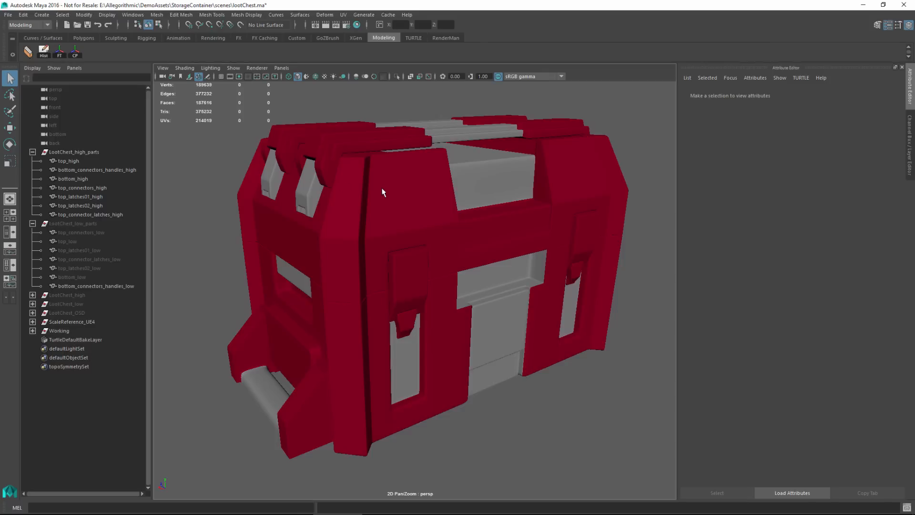
Step: Switch to Maya and examine the Painted and Metal Lambert materials assigned to the top_high mesh, viewing the chest from several sides
{"action": "left_click", "coordinate": [384, 193]}
{"action": "left_click_drag", "start_coordinate": [412, 181], "coordinate": [495, 203], "text": "alt"}
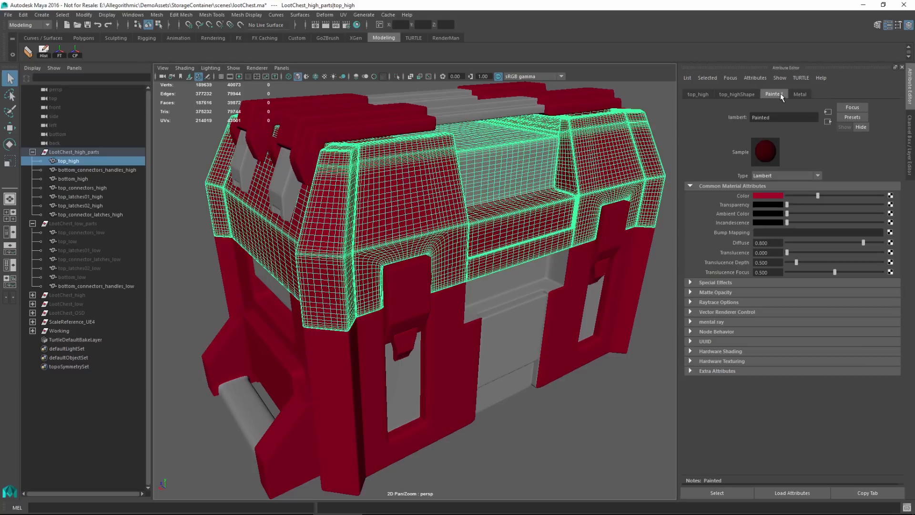
{"action": "left_click", "coordinate": [774, 95]}
{"action": "left_click", "coordinate": [799, 96]}
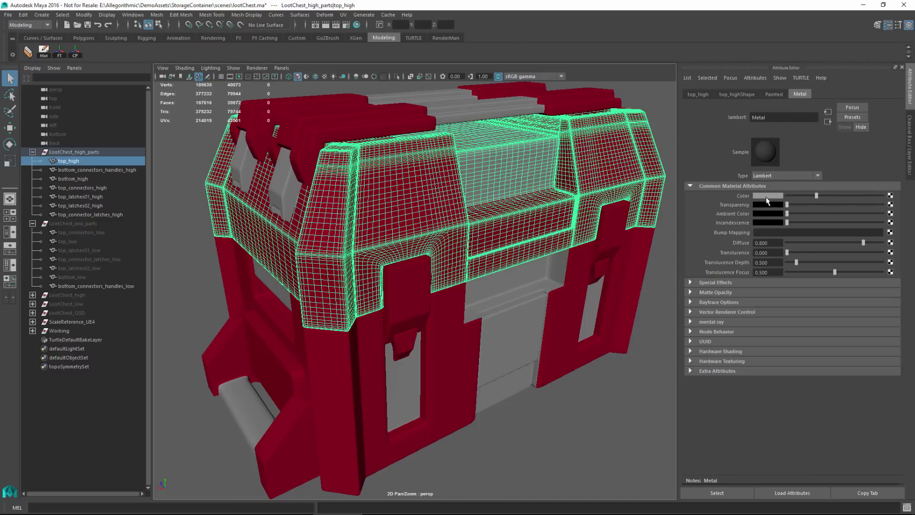
{"action": "left_click_drag", "start_coordinate": [525, 233], "coordinate": [445, 239], "text": "alt"}
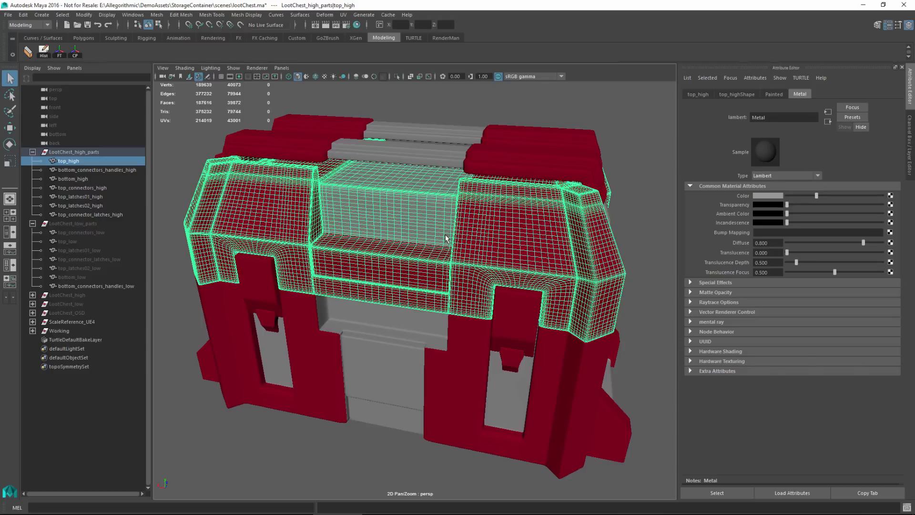
{"action": "left_click", "coordinate": [310, 442]}
{"action": "left_click_drag", "start_coordinate": [311, 442], "coordinate": [506, 225], "text": "alt"}
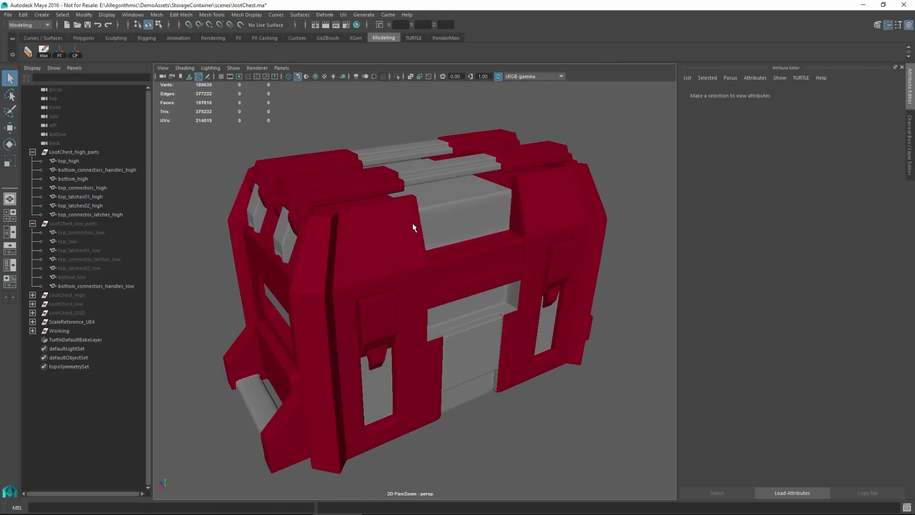
Step: Reselect the top_high mesh to review its material areas, and clear the selection
{"action": "left_click", "coordinate": [439, 256]}
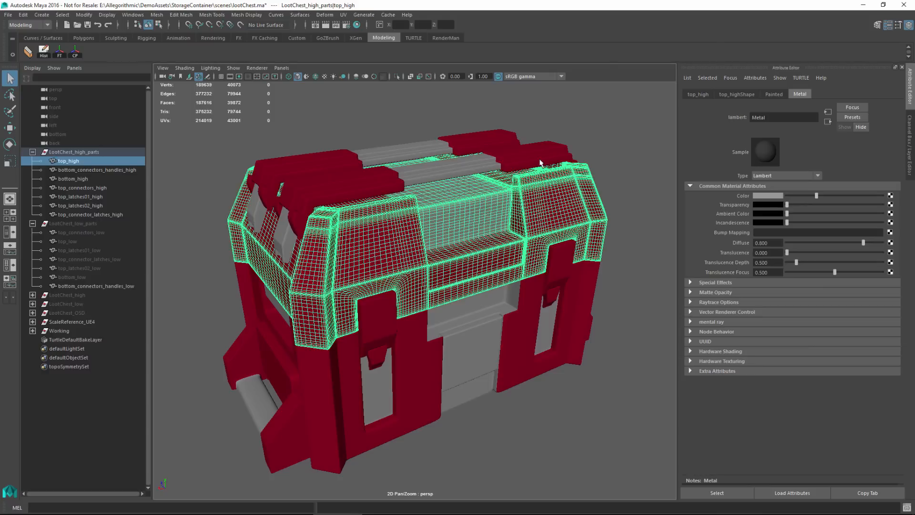
{"action": "left_click", "coordinate": [541, 162]}
{"action": "key", "text": "ctrl+z"}
{"action": "left_click", "coordinate": [577, 415]}
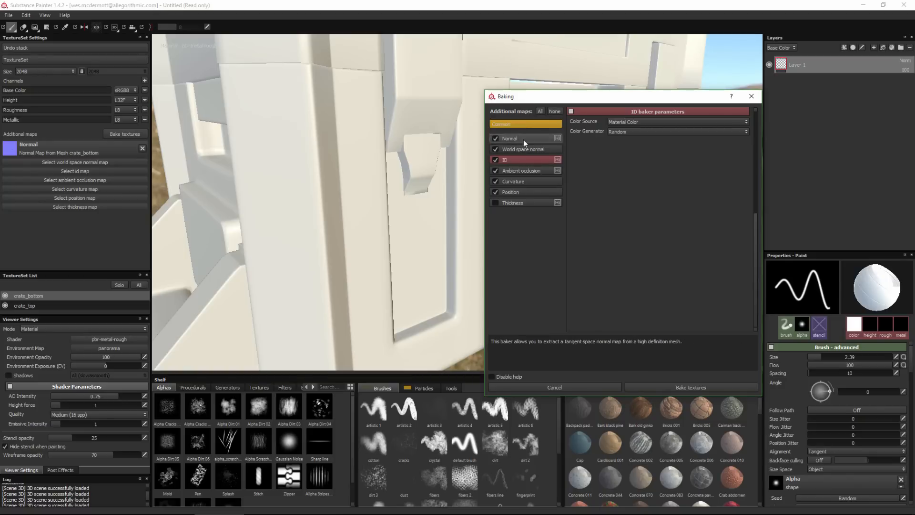
Step: Switch back to Substance Painter, bake the enabled maps for crate_bottom, and preview the baked textures in the shelf
{"action": "left_click", "coordinate": [673, 387]}
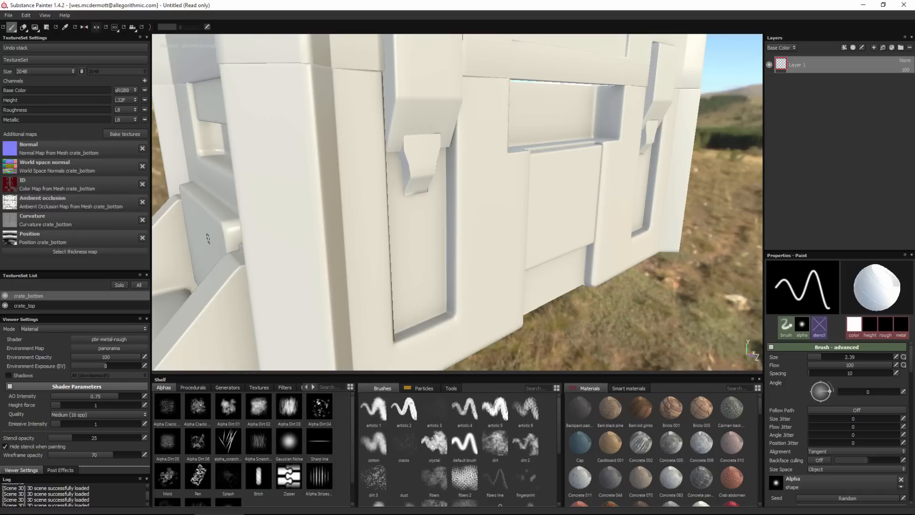
{"action": "left_click", "coordinate": [261, 387]}
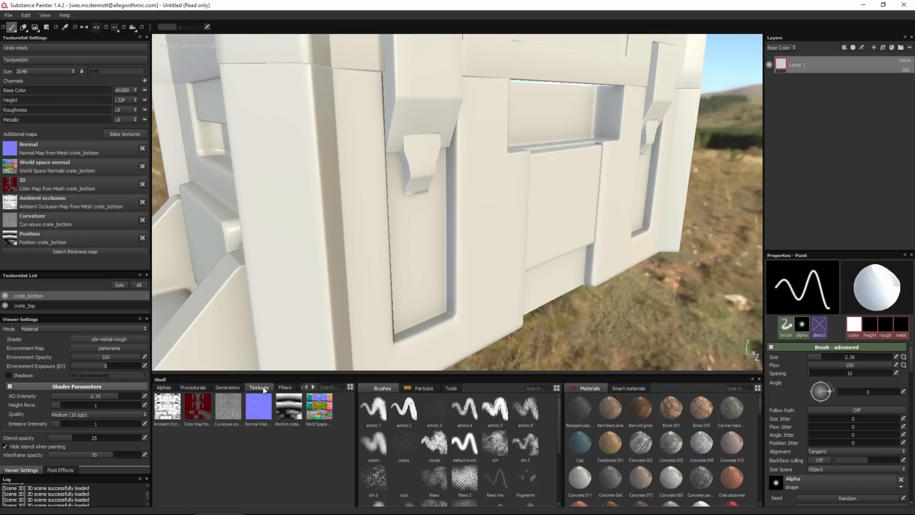
{"action": "mouse_move", "coordinate": [315, 409]}
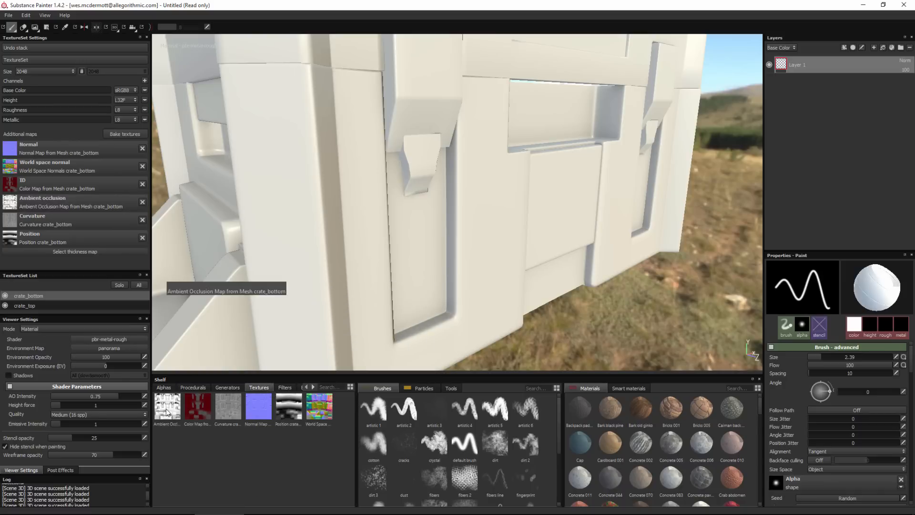
{"action": "mouse_move", "coordinate": [200, 419]}
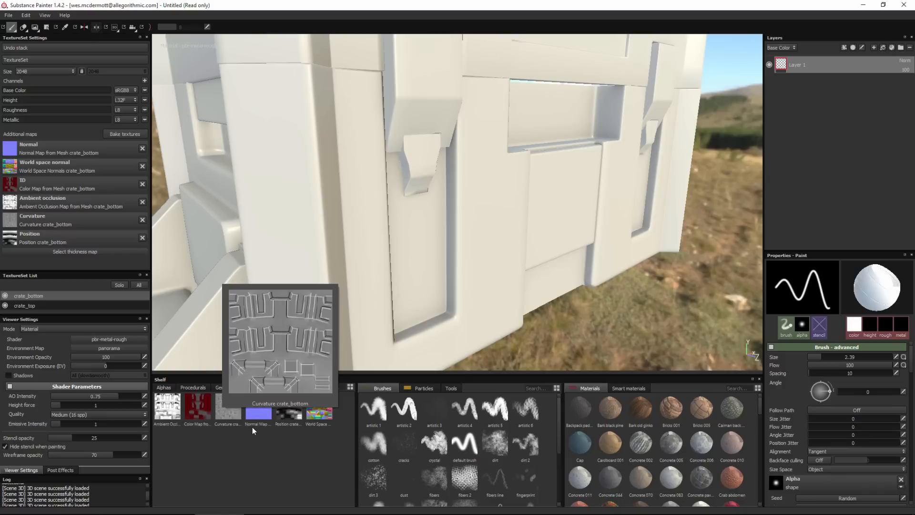
{"action": "mouse_move", "coordinate": [252, 417]}
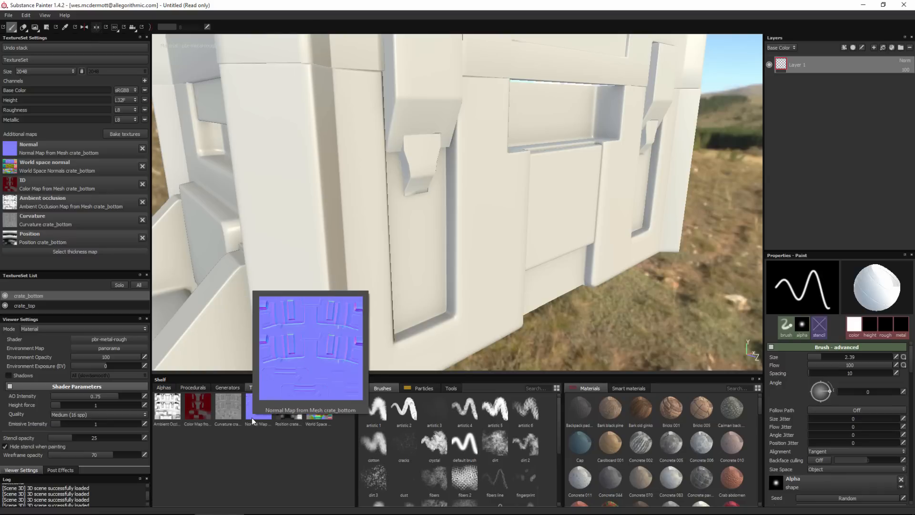
{"action": "mouse_move", "coordinate": [291, 418]}
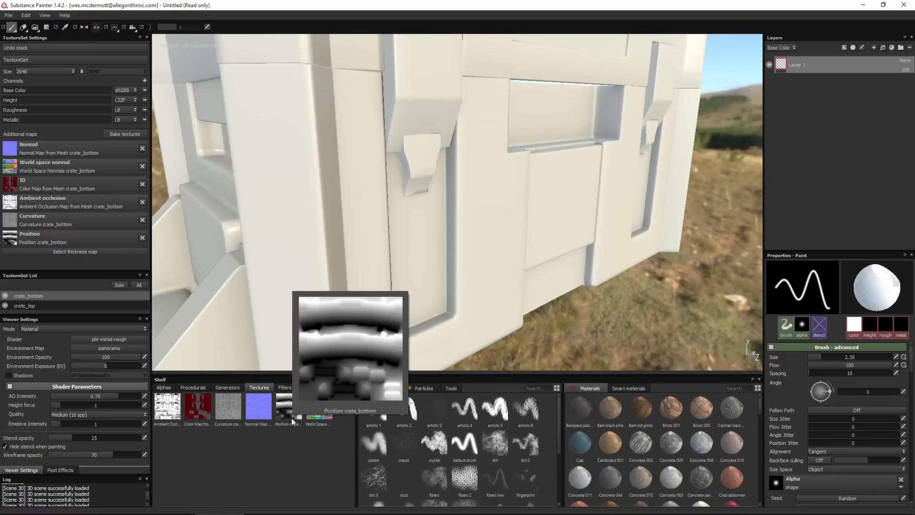